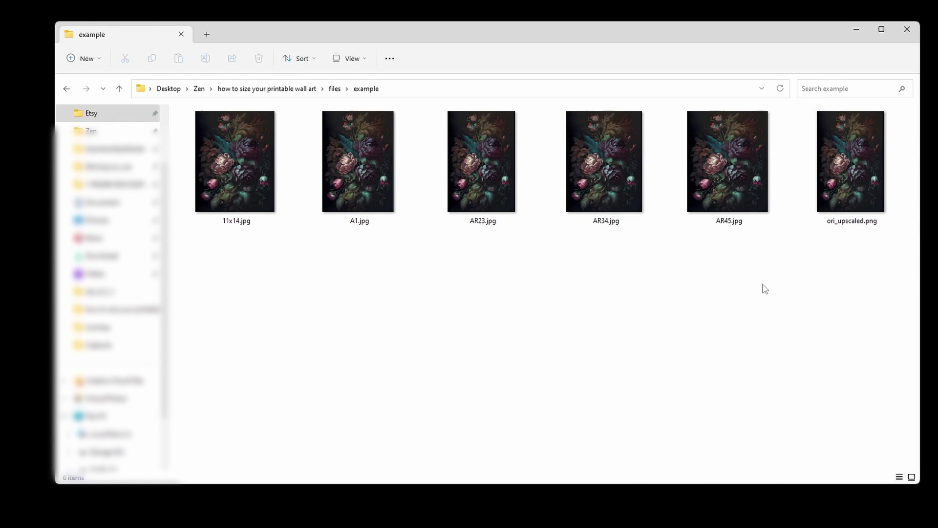
Step: Select the five ratio-sized artwork files and the original upscaled image, then clear the selection
{"action": "left_click_drag", "start_coordinate": [765, 288], "coordinate": [641, 335]}
{"action": "left_click_drag", "start_coordinate": [835, 266], "coordinate": [269, 131]}
{"action": "left_click", "coordinate": [557, 318]}
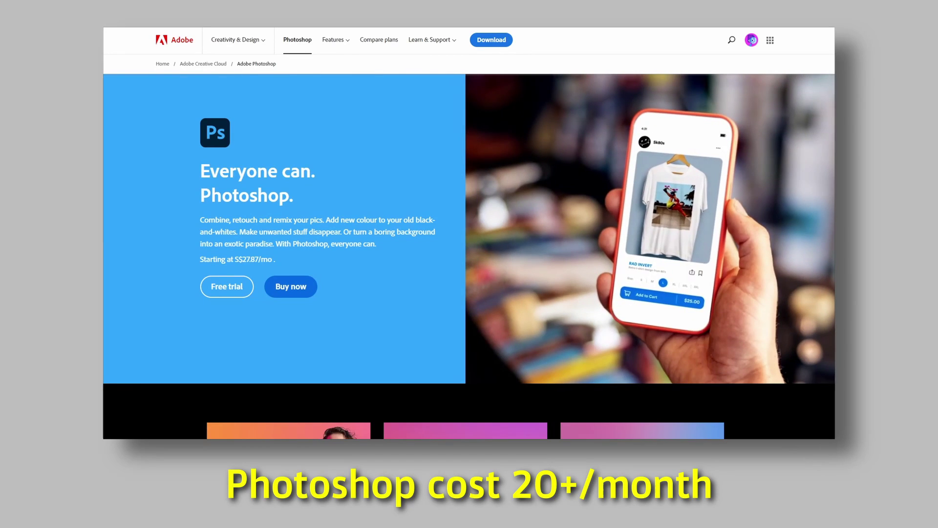
Step: Scroll through the Etsy printable wall art listing to reach its description
{"action": "scroll", "coordinate": [501, 289], "scroll_direction": "down", "scroll_amount": 12}
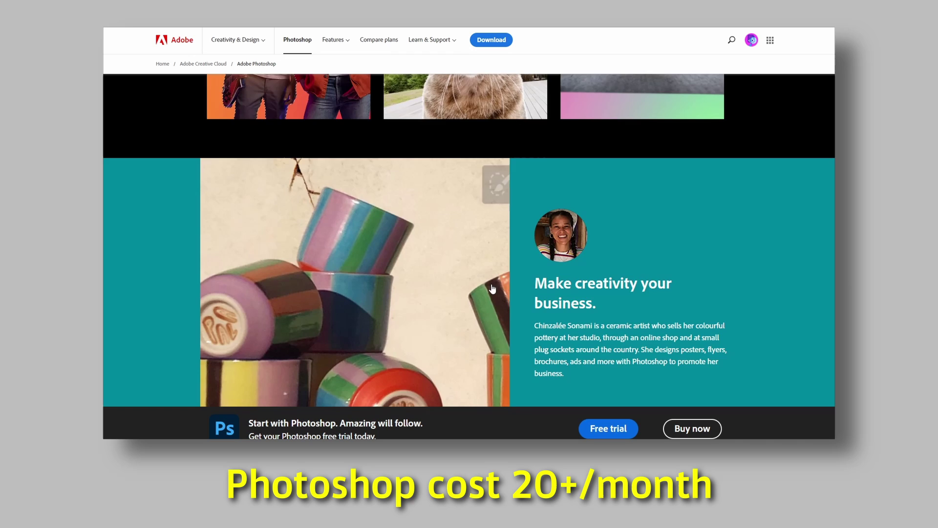
{"action": "scroll", "coordinate": [492, 288], "scroll_direction": "down", "scroll_amount": 20}
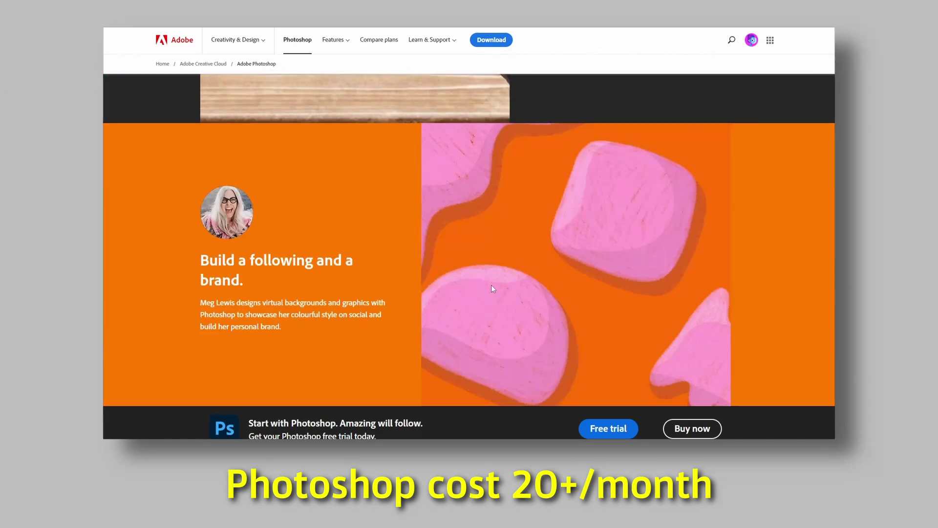
{"action": "scroll", "coordinate": [493, 286], "scroll_direction": "down", "scroll_amount": 20}
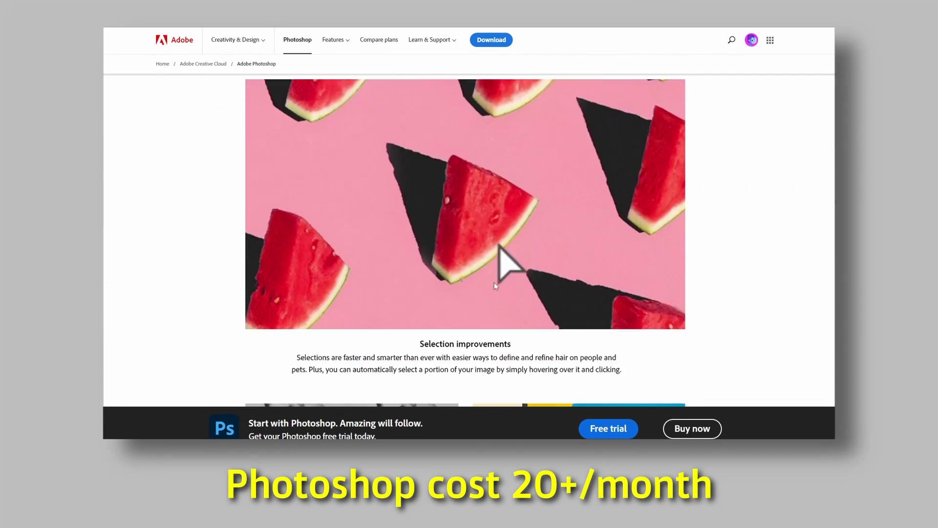
{"action": "scroll", "coordinate": [498, 284], "scroll_direction": "down", "scroll_amount": 6}
{"action": "scroll", "coordinate": [496, 285], "scroll_direction": "up", "scroll_amount": 10}
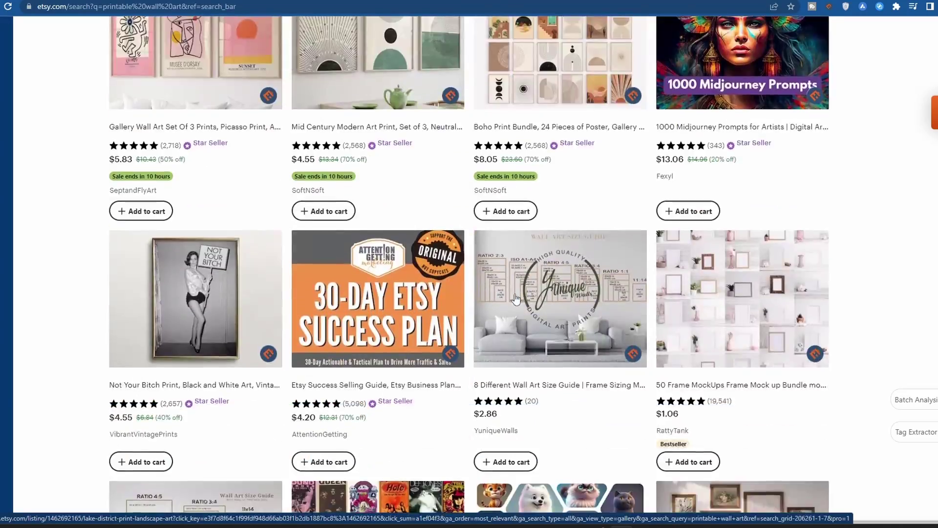
{"action": "scroll", "coordinate": [521, 289], "scroll_direction": "down", "scroll_amount": 13}
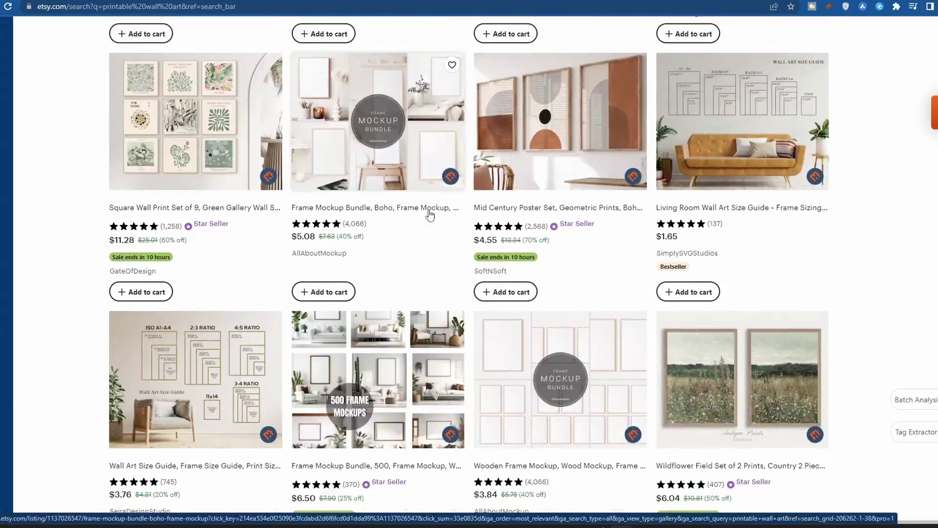
{"action": "scroll", "coordinate": [469, 269], "scroll_direction": "up", "scroll_amount": 10}
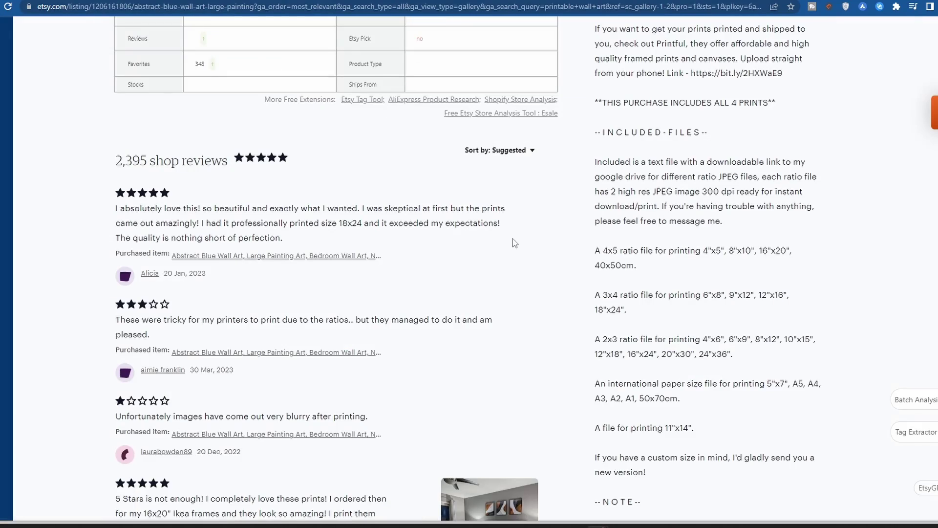
Step: Highlight the included-files description and the list of printable sizes
{"action": "left_click_drag", "start_coordinate": [645, 503], "coordinate": [684, 281]}
{"action": "left_click", "coordinate": [712, 328]}
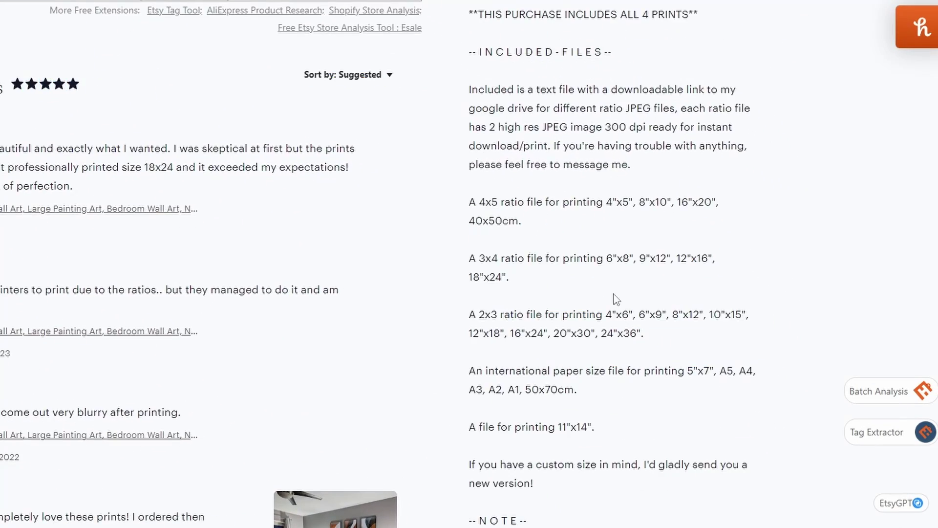
{"action": "scroll", "coordinate": [616, 299], "scroll_direction": "down", "scroll_amount": 3}
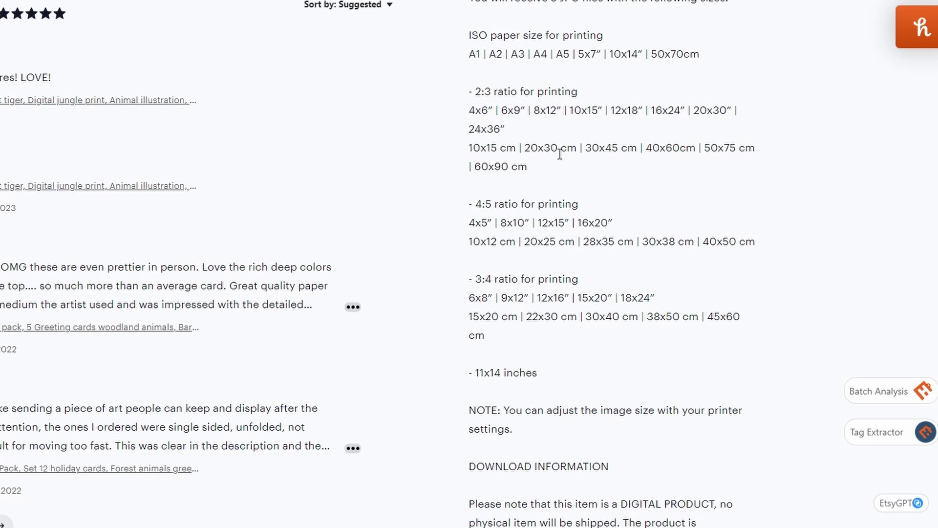
{"action": "scroll", "coordinate": [560, 154], "scroll_direction": "up", "scroll_amount": 1}
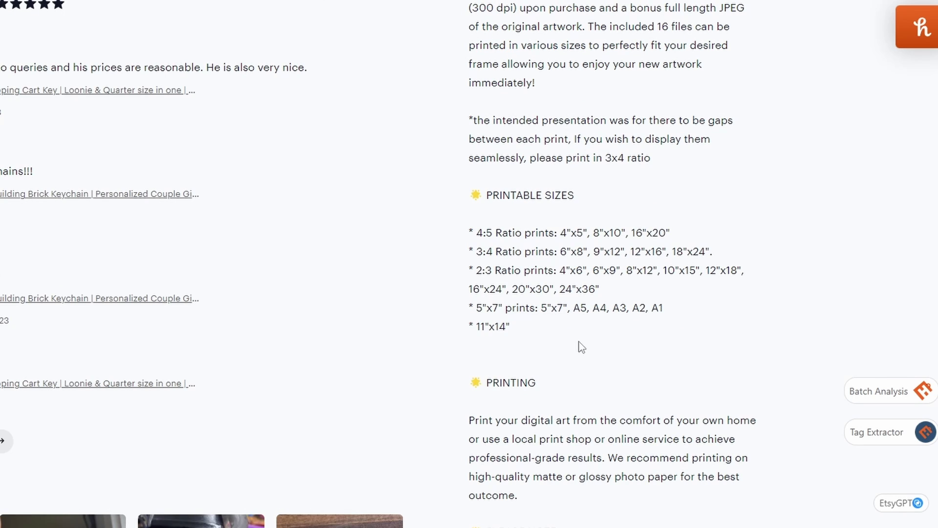
{"action": "left_click_drag", "start_coordinate": [582, 347], "coordinate": [471, 227]}
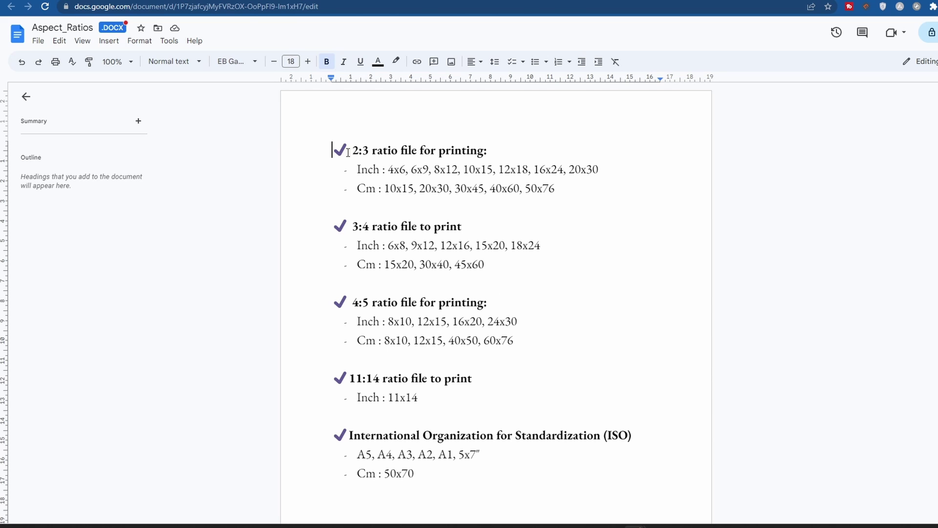
{"action": "left_click_drag", "start_coordinate": [347, 153], "coordinate": [555, 479]}
{"action": "left_click", "coordinate": [555, 480]}
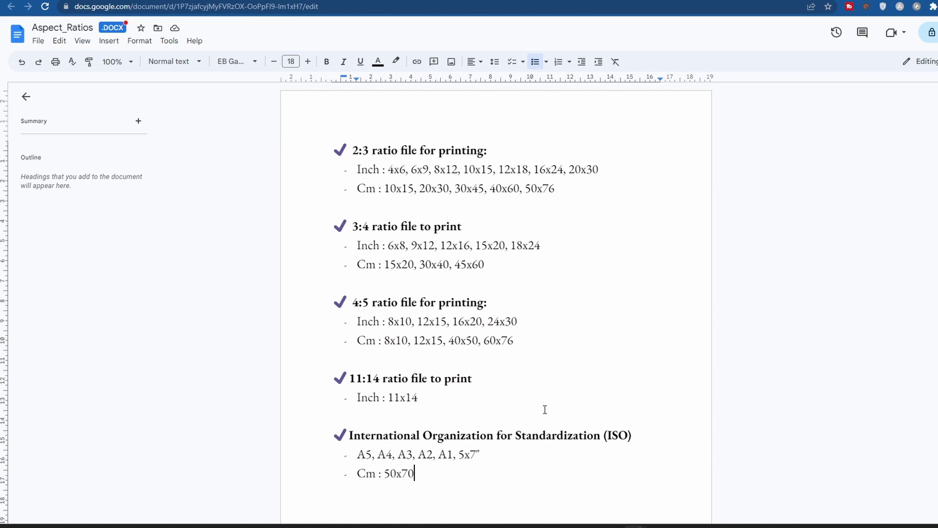
{"action": "left_click", "coordinate": [552, 434]}
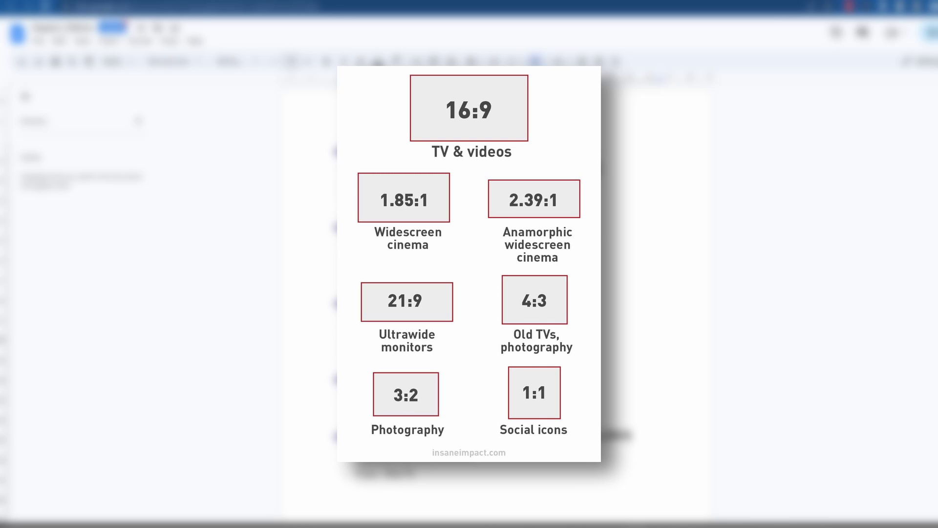
{"action": "left_click_drag", "start_coordinate": [353, 150], "coordinate": [370, 150]}
{"action": "left_click", "coordinate": [526, 153]}
{"action": "left_click", "coordinate": [567, 169]}
{"action": "left_click", "coordinate": [481, 134]}
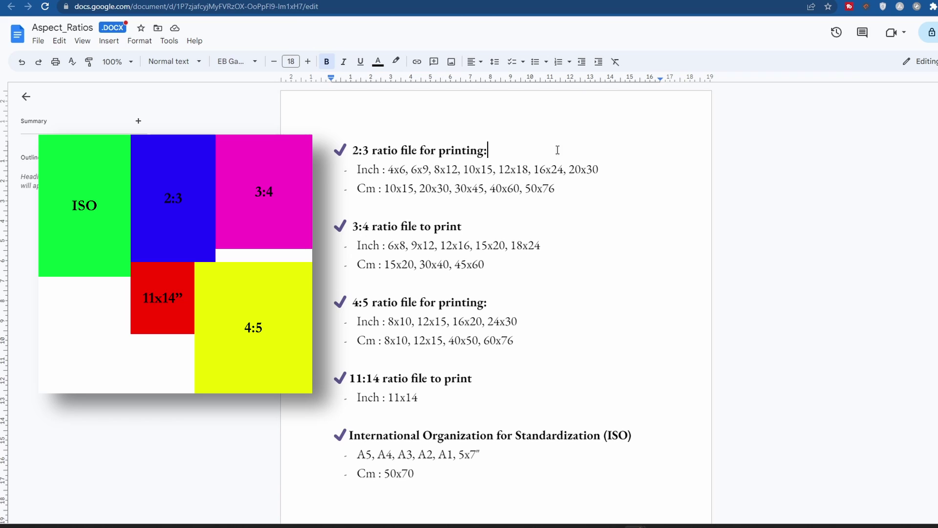
{"action": "left_click_drag", "start_coordinate": [354, 299], "coordinate": [380, 302]}
{"action": "left_click", "coordinate": [439, 286]}
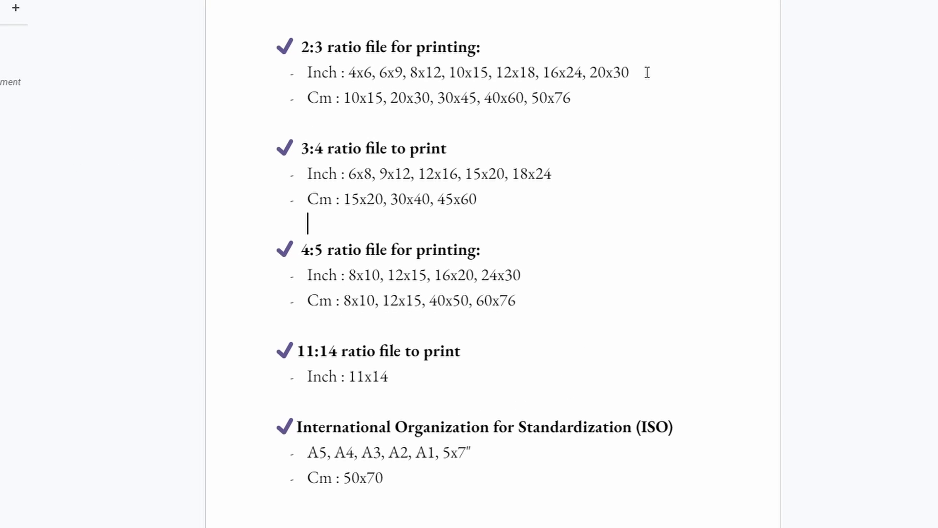
Step: Highlight the largest size per ratio: 20x30, 18x24, 24x30, 11x14 and 50x70 cm
{"action": "left_click", "coordinate": [596, 286]}
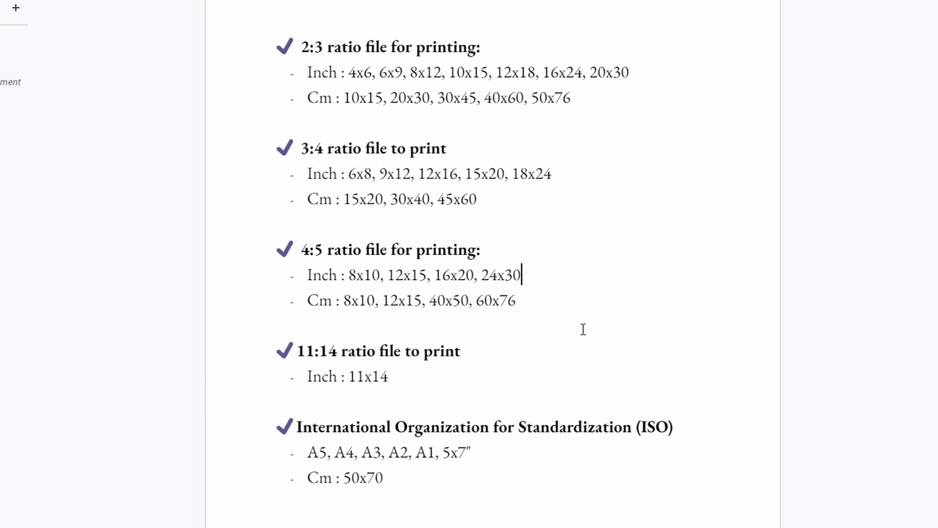
{"action": "left_click", "coordinate": [654, 72]}
{"action": "key", "text": "shift+Left"}
{"action": "key", "text": "shift+Left"}
{"action": "key", "text": "shift+Left"}
{"action": "key", "text": "shift+Left"}
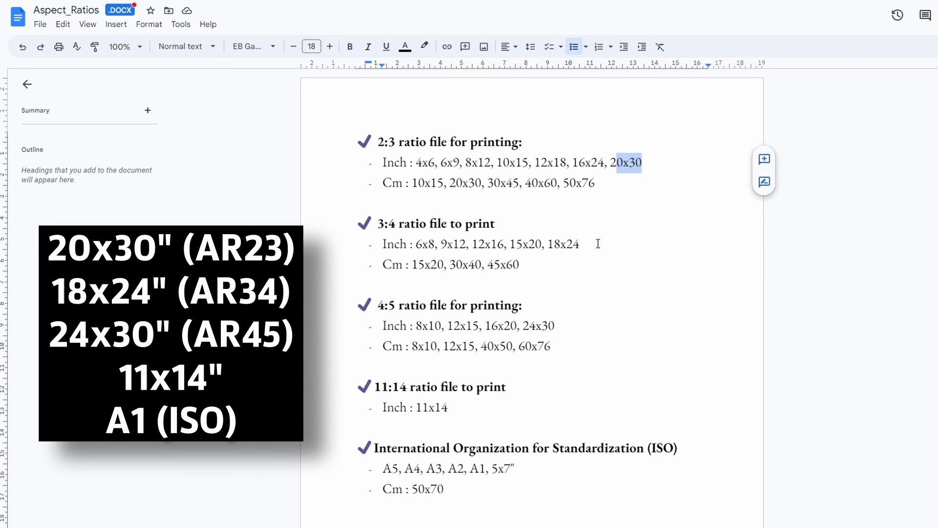
{"action": "left_click_drag", "start_coordinate": [597, 243], "coordinate": [547, 244]}
{"action": "left_click_drag", "start_coordinate": [557, 328], "coordinate": [525, 328]}
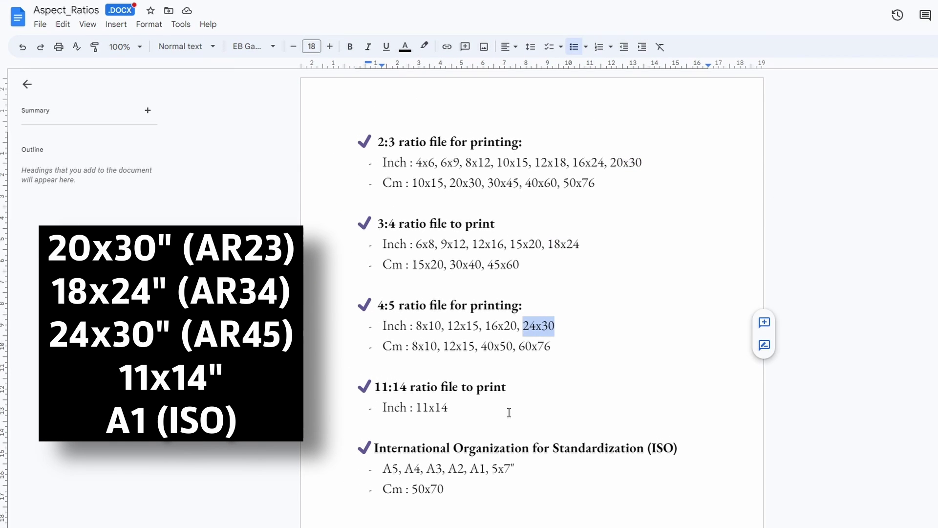
{"action": "left_click_drag", "start_coordinate": [448, 408], "coordinate": [406, 408]}
{"action": "left_click_drag", "start_coordinate": [447, 489], "coordinate": [406, 490]}
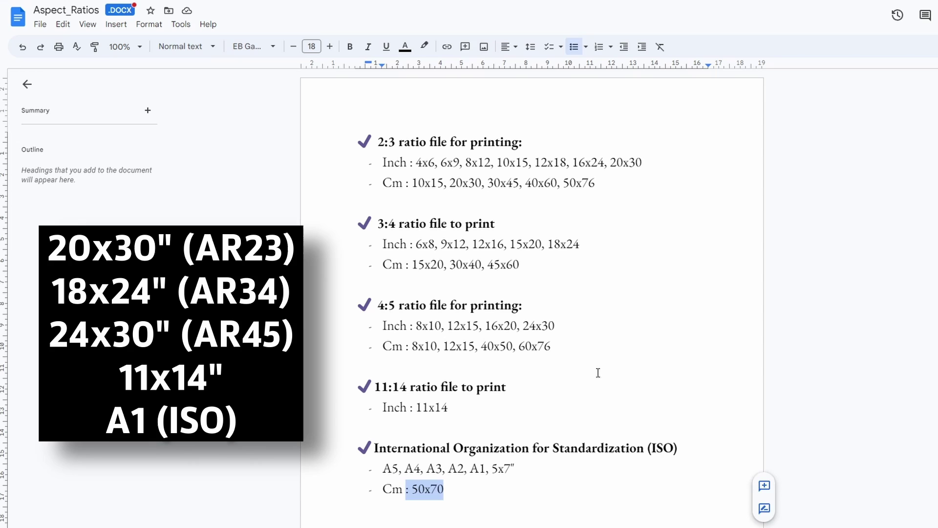
{"action": "left_click", "coordinate": [598, 372]}
{"action": "left_click_drag", "start_coordinate": [643, 162], "coordinate": [610, 163]}
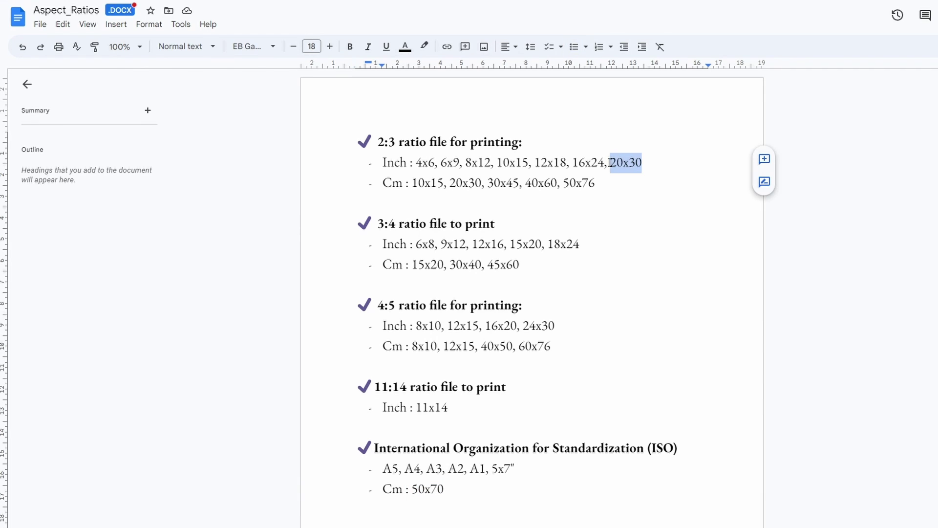
{"action": "left_click", "coordinate": [655, 171]}
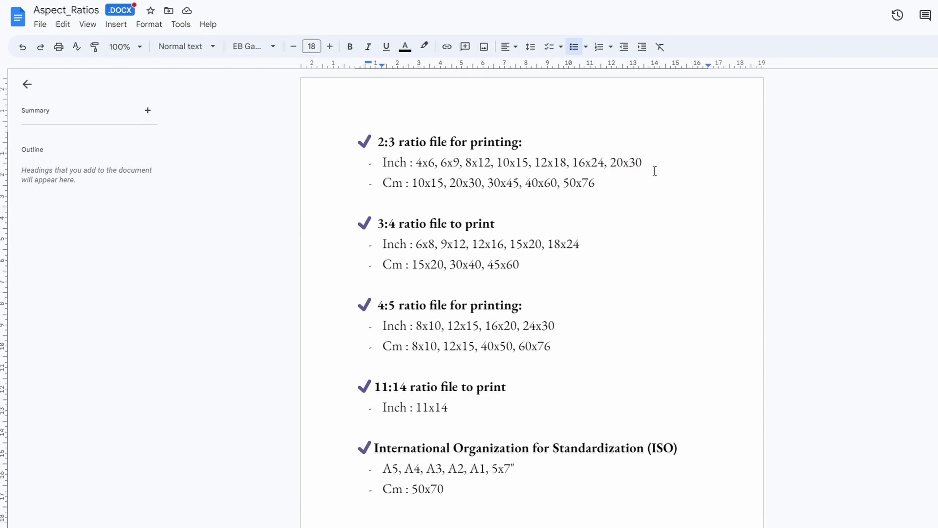
Step: Re-highlight 18x24 on the 3:4 line and 20x30 on the 2:3 line, then clear them
{"action": "left_click", "coordinate": [634, 215]}
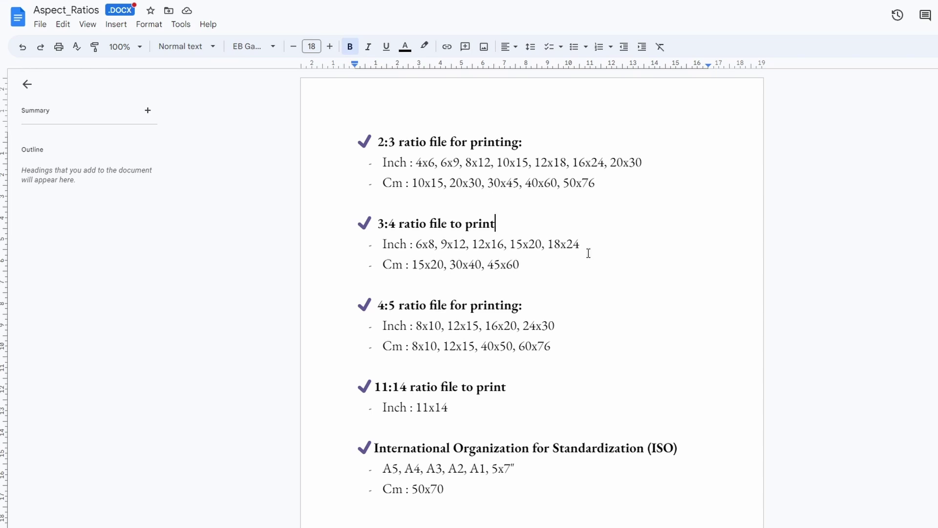
{"action": "left_click_drag", "start_coordinate": [583, 245], "coordinate": [544, 244]}
{"action": "left_click", "coordinate": [388, 105]}
{"action": "left_click_drag", "start_coordinate": [360, 139], "coordinate": [427, 139]}
{"action": "left_click", "coordinate": [544, 158]}
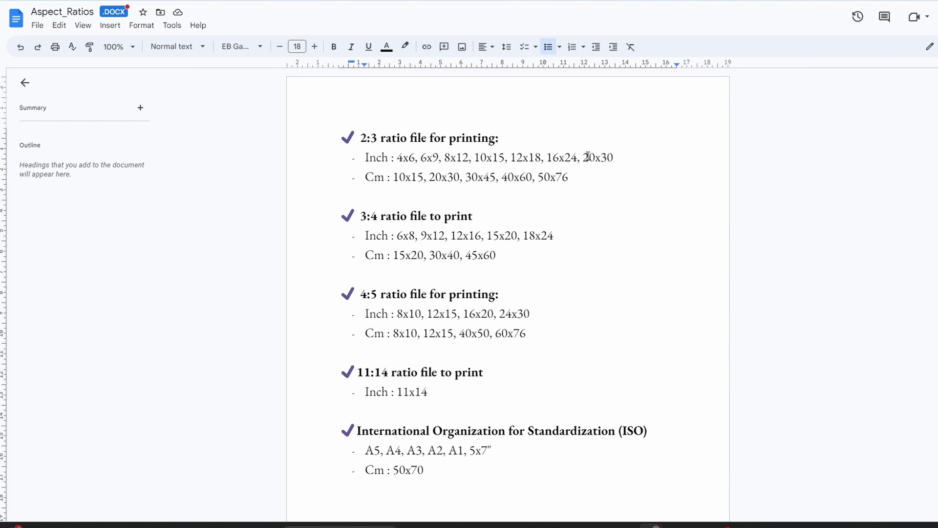
{"action": "left_click_drag", "start_coordinate": [584, 157], "coordinate": [397, 166]}
{"action": "left_click", "coordinate": [587, 159]}
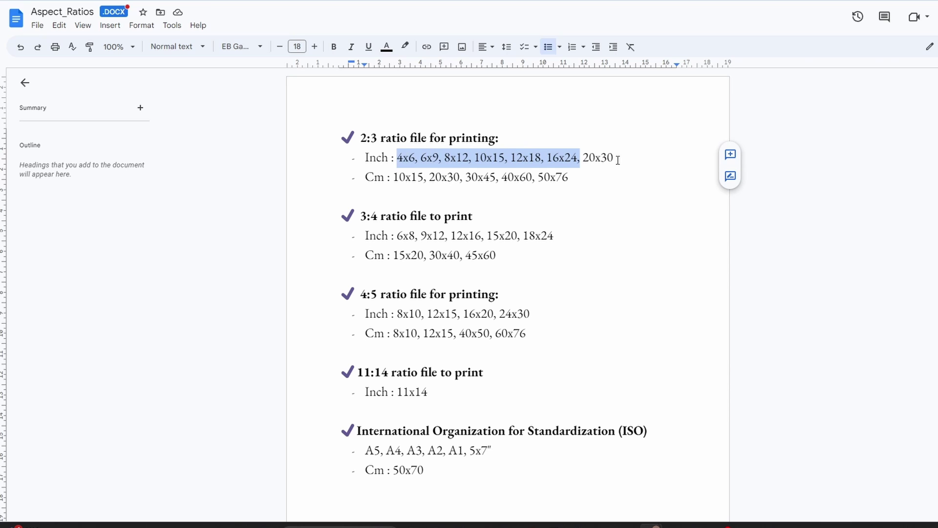
{"action": "left_click", "coordinate": [602, 158]}
Step: Review the 3:4 through 4:5 sections, then briefly select AR45.psd in the Drive folder
{"action": "left_click", "coordinate": [593, 209]}
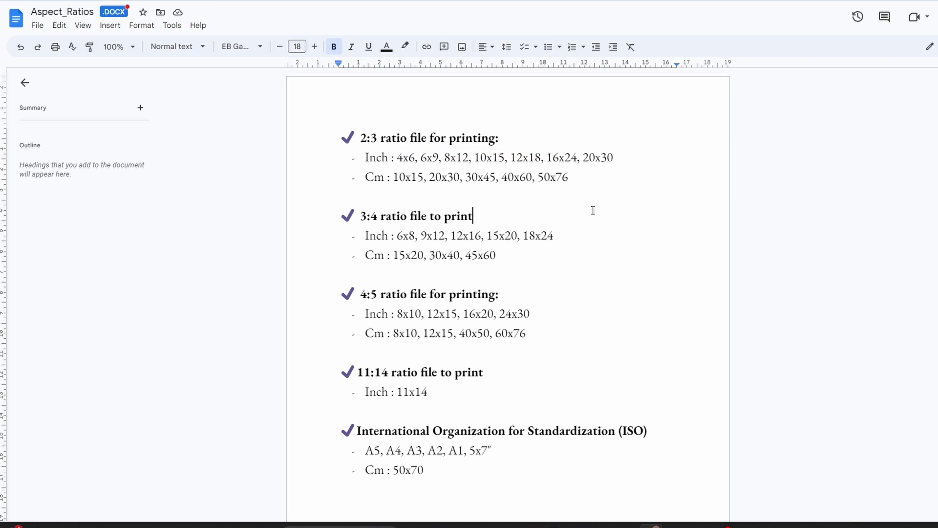
{"action": "left_click", "coordinate": [551, 257]}
{"action": "left_click_drag", "start_coordinate": [360, 215], "coordinate": [499, 293]}
{"action": "left_click", "coordinate": [531, 313]}
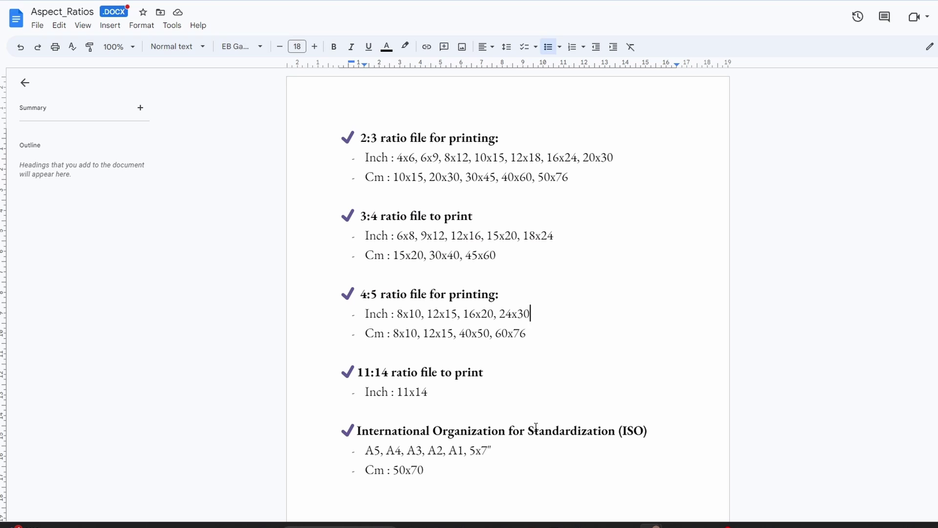
{"action": "left_click", "coordinate": [493, 450]}
{"action": "left_click", "coordinate": [550, 377]}
{"action": "left_click", "coordinate": [544, 255]}
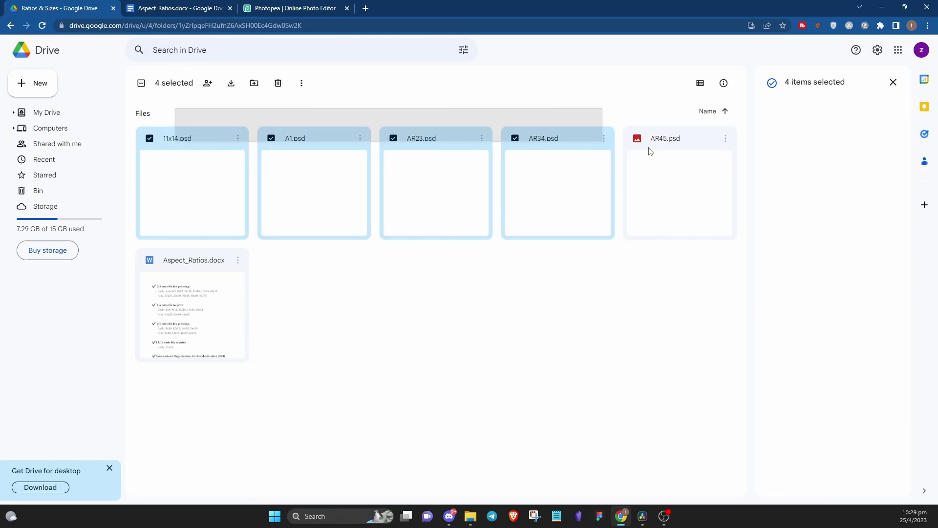
{"action": "left_click", "coordinate": [685, 224], "text": "ctrl"}
{"action": "left_click", "coordinate": [673, 304]}
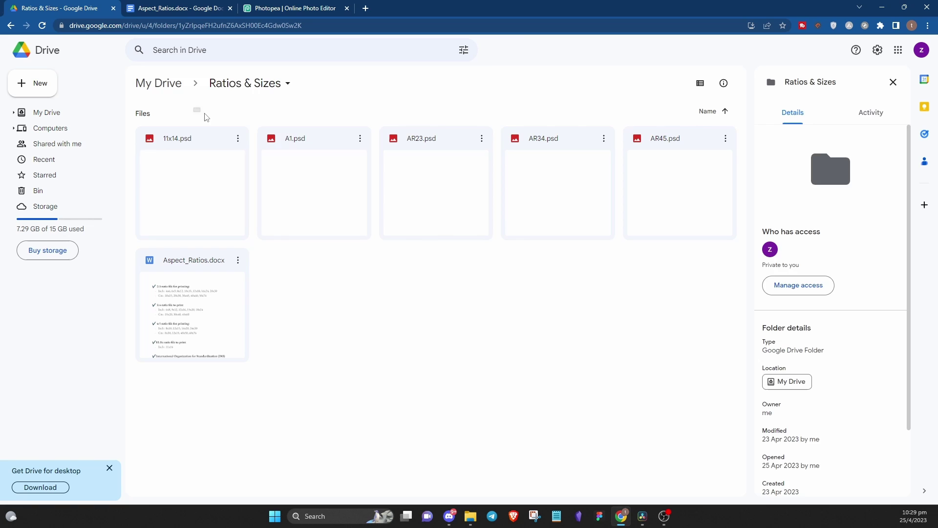
Step: Select the five PSD templates and open their actions menu twice, dismissing it each time
{"action": "left_click_drag", "start_coordinate": [194, 108], "coordinate": [688, 170]}
{"action": "right_click", "coordinate": [665, 162]}
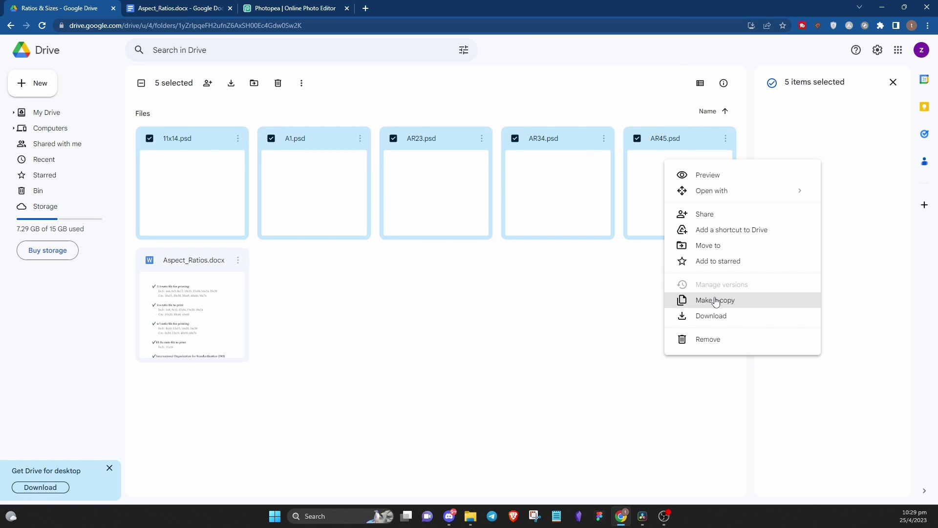
{"action": "left_click", "coordinate": [549, 275]}
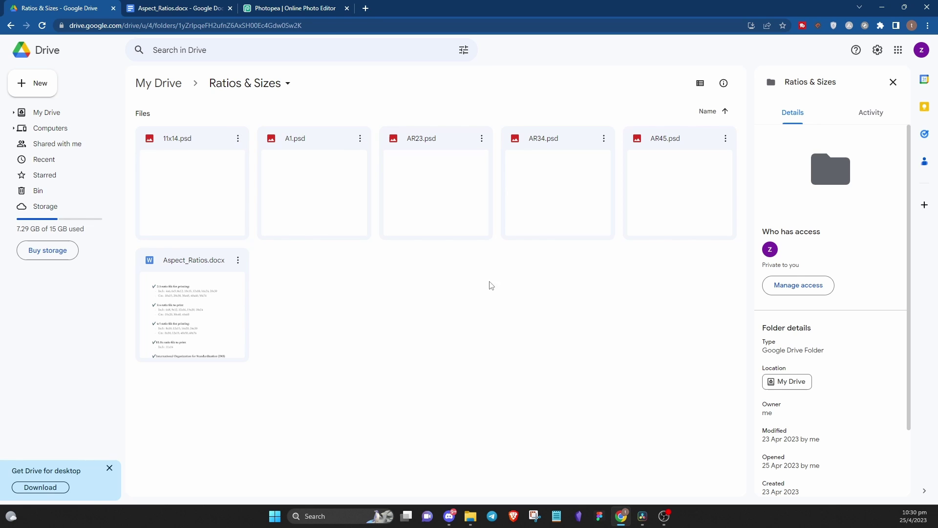
{"action": "left_click_drag", "start_coordinate": [190, 104], "coordinate": [695, 164]}
{"action": "right_click", "coordinate": [689, 173]}
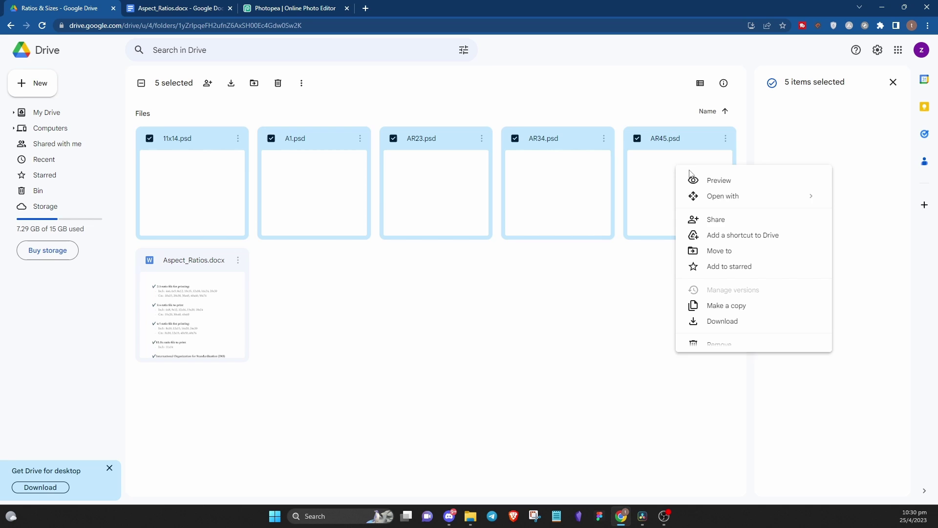
{"action": "left_click", "coordinate": [600, 332]}
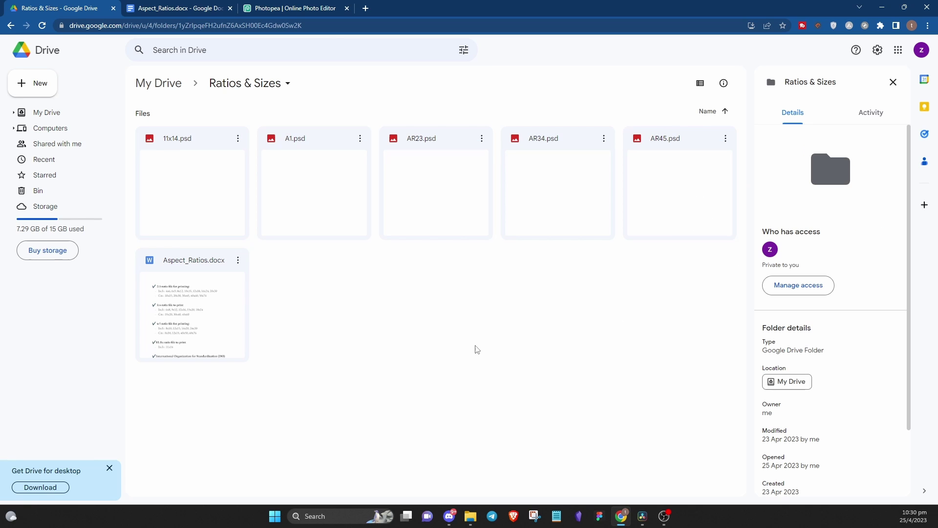
Step: Bring the five template PSDs into Photopea and open the example folder of floral images
{"action": "left_click", "coordinate": [292, 8]}
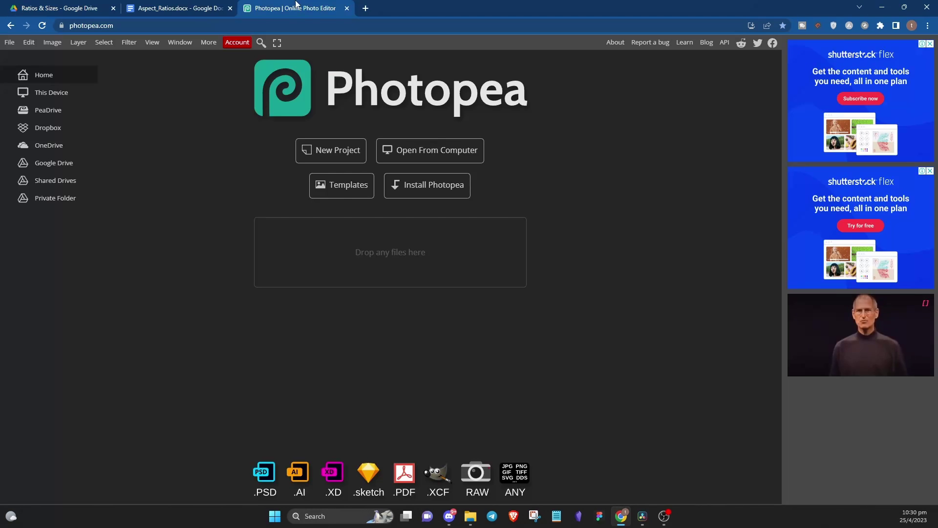
{"action": "left_click", "coordinate": [470, 516]}
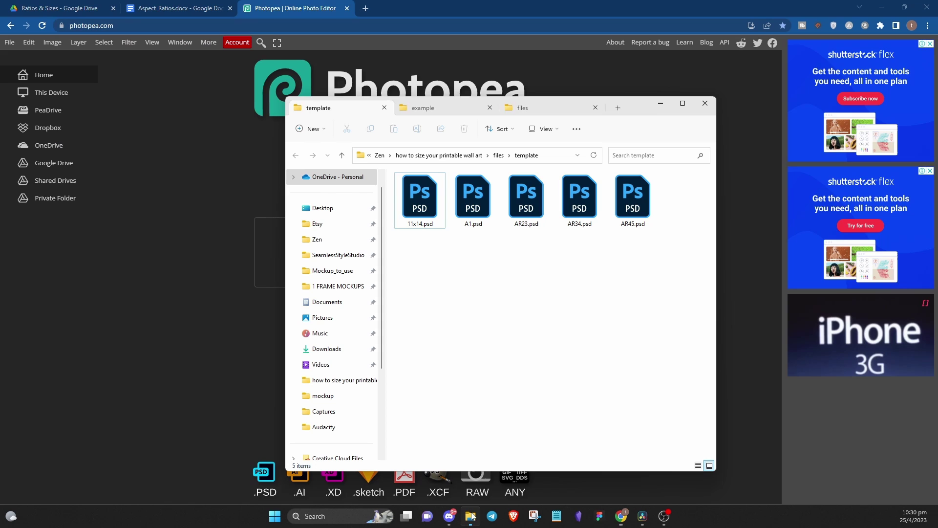
{"action": "left_click_drag", "start_coordinate": [679, 265], "coordinate": [259, 242]}
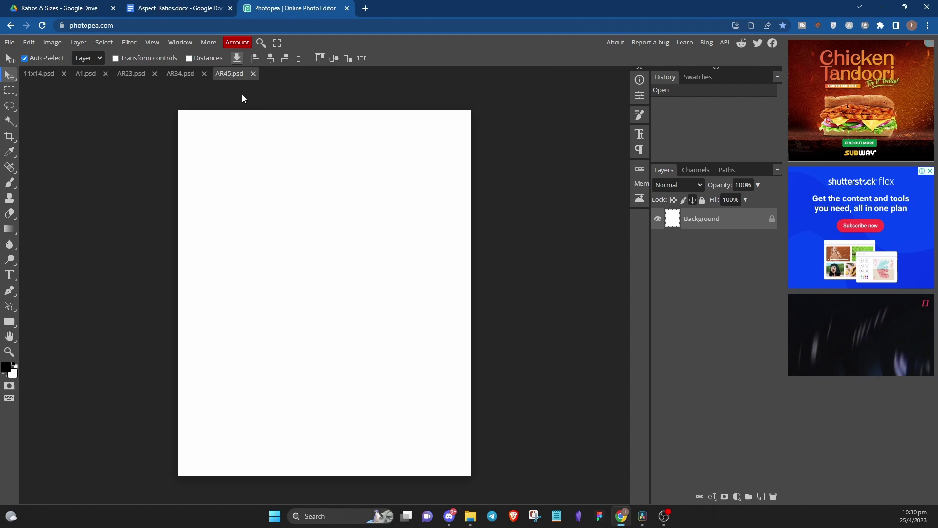
{"action": "left_click", "coordinate": [470, 515]}
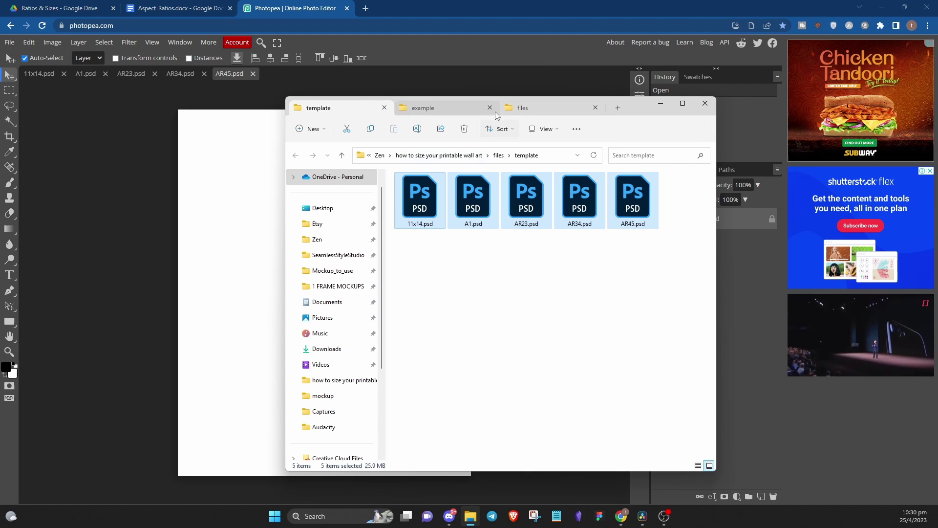
{"action": "left_click", "coordinate": [522, 109]}
{"action": "left_click", "coordinate": [440, 108]}
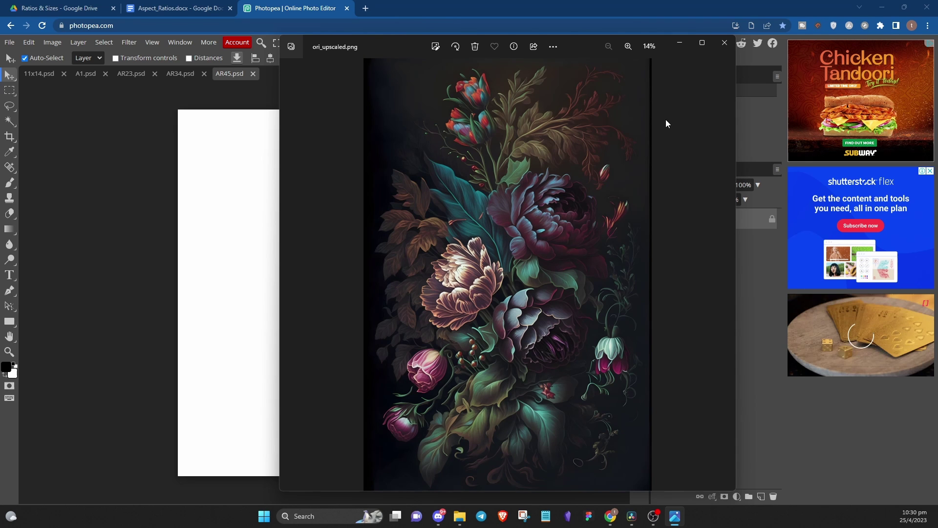
Step: Place ori_upscaled.png onto the AR23 page, cancelling the resize to keep its original size
{"action": "left_click", "coordinate": [725, 43]}
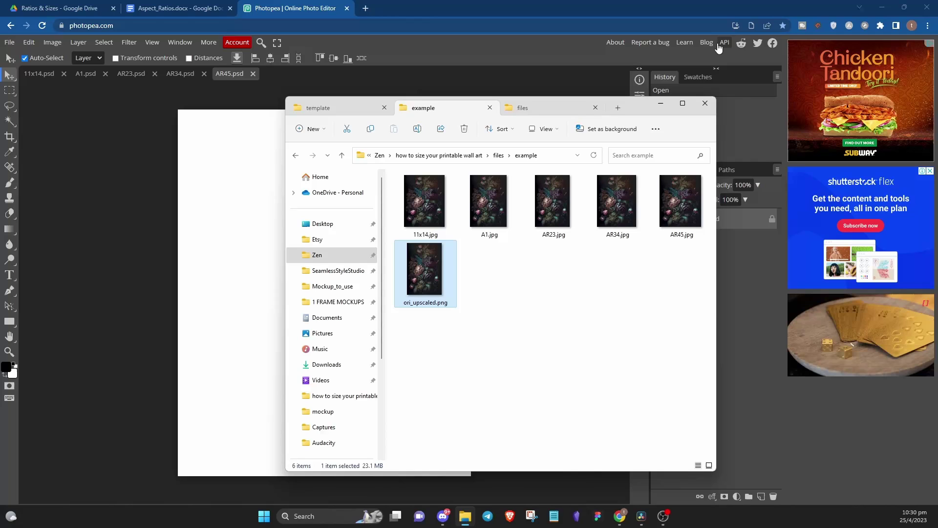
{"action": "left_click", "coordinate": [132, 69]}
{"action": "key", "text": "alt+Tab"}
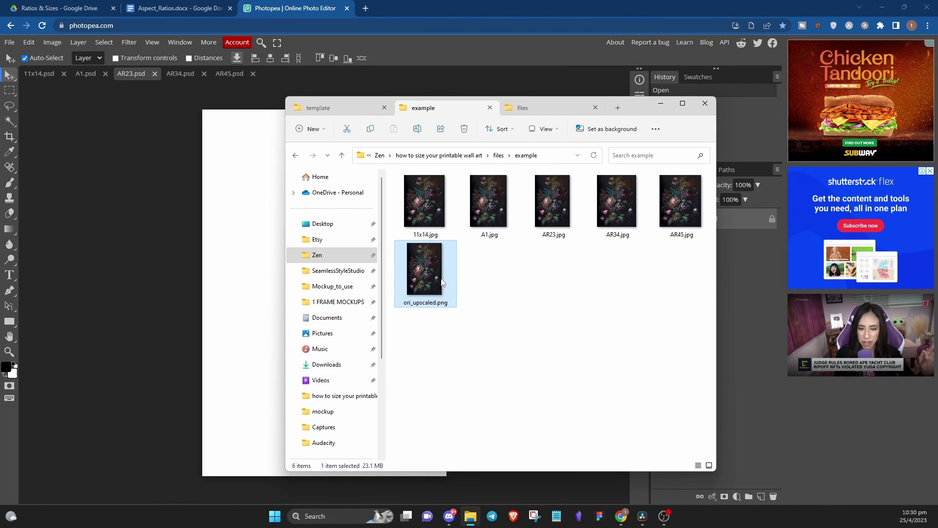
{"action": "left_click_drag", "start_coordinate": [381, 282], "coordinate": [253, 276]}
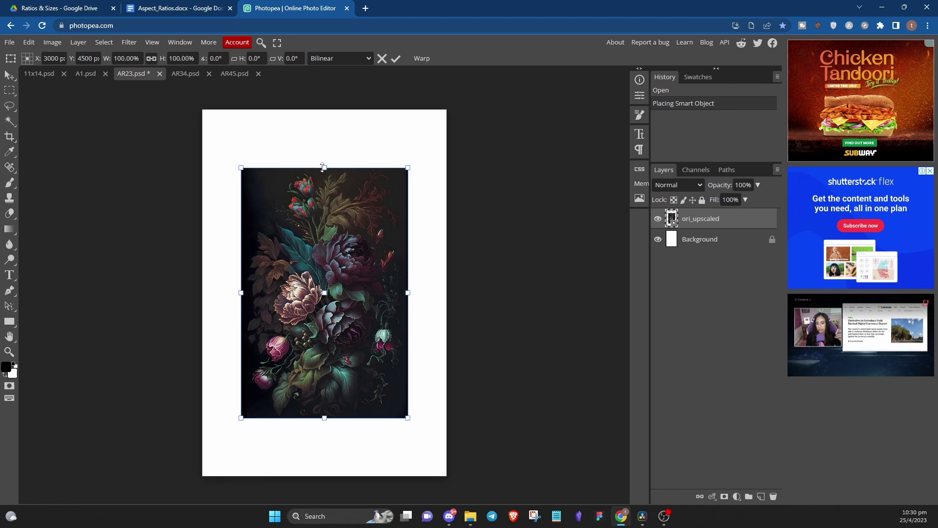
{"action": "mouse_move", "coordinate": [323, 167]}
{"action": "left_mouse_down"}
{"action": "mouse_move", "coordinate": [324, 147]}
{"action": "mouse_move", "coordinate": [324, 173]}
{"action": "left_mouse_up"}
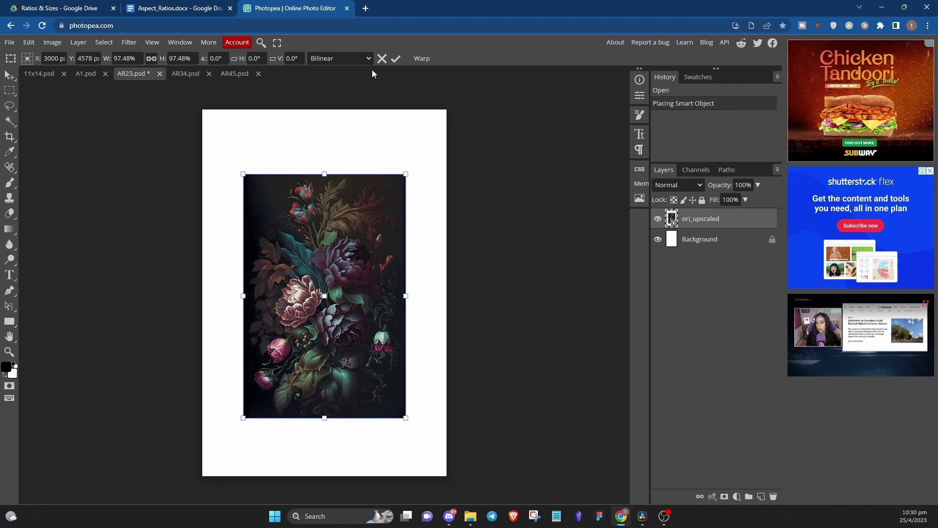
{"action": "left_click", "coordinate": [382, 58]}
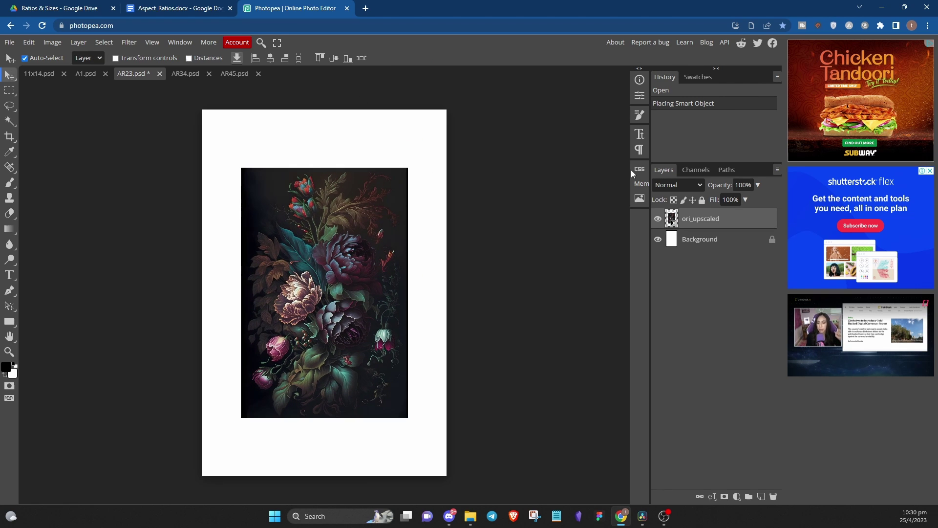
Step: Enlarge the flower layer to 146.48% so it fills the AR23 page
{"action": "left_click", "coordinate": [716, 68]}
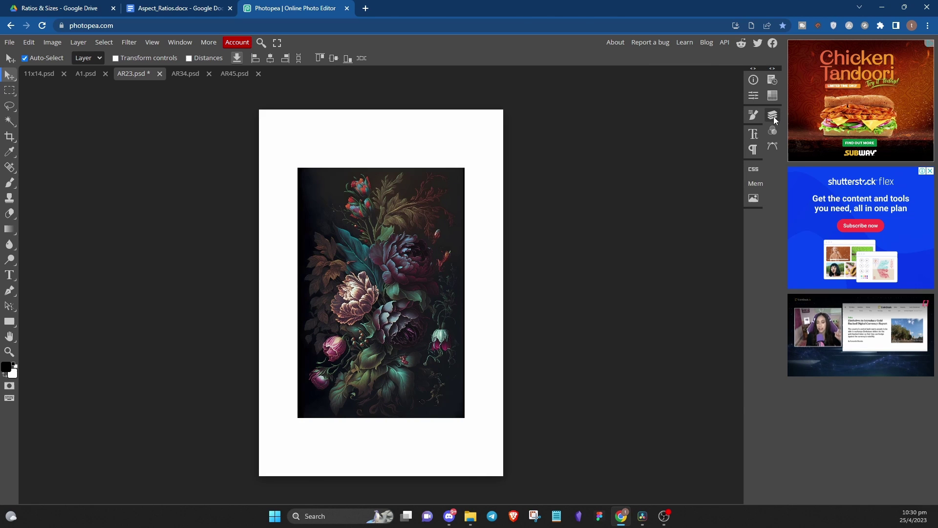
{"action": "left_click", "coordinate": [772, 115]}
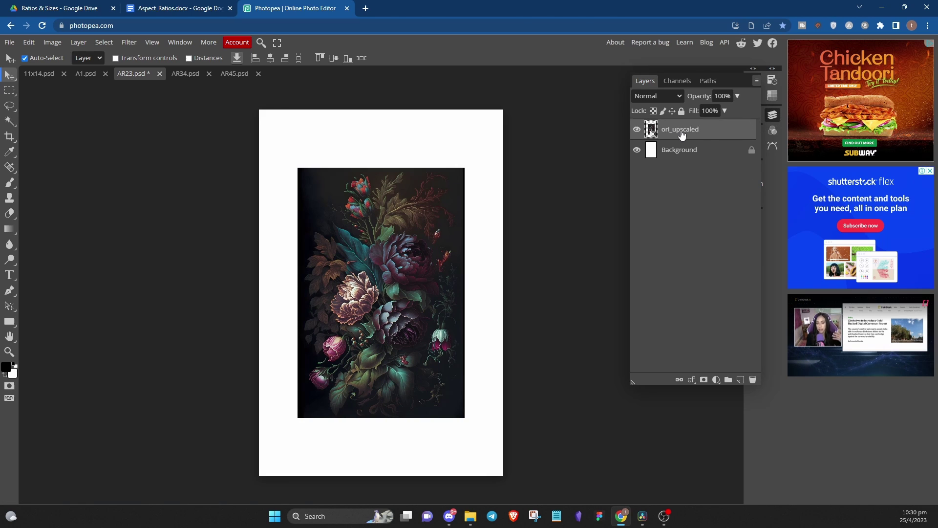
{"action": "key", "text": "ctrl+alt+t"}
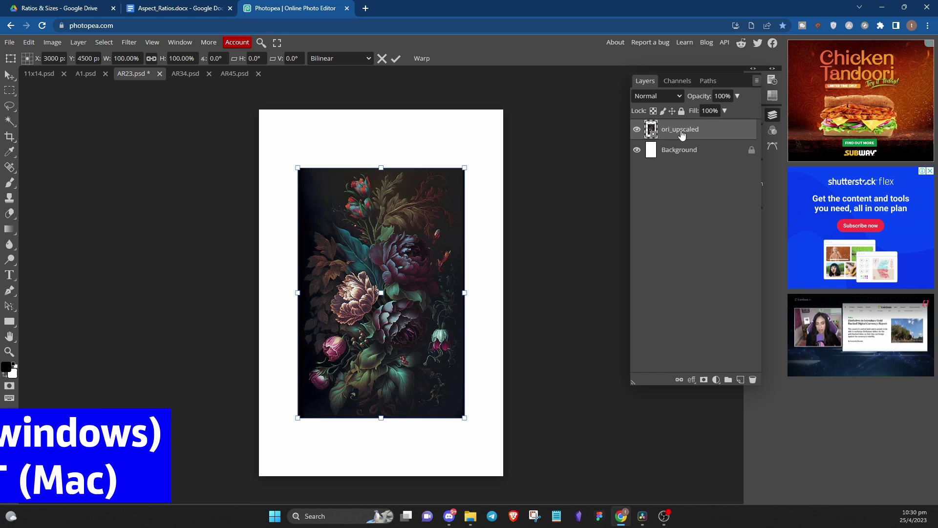
{"action": "left_click_drag", "start_coordinate": [376, 169], "coordinate": [384, 110]}
{"action": "left_click_drag", "start_coordinate": [381, 422], "coordinate": [382, 476]}
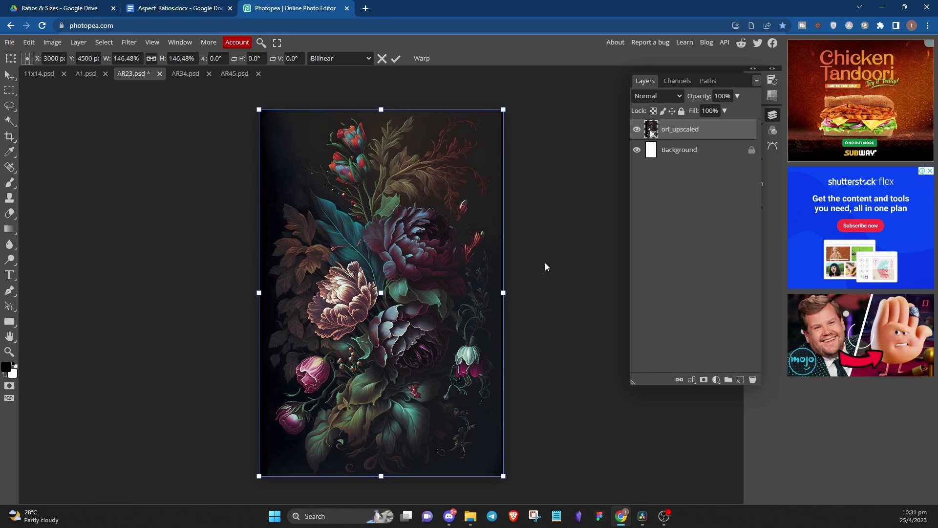
{"action": "left_click", "coordinate": [396, 59]}
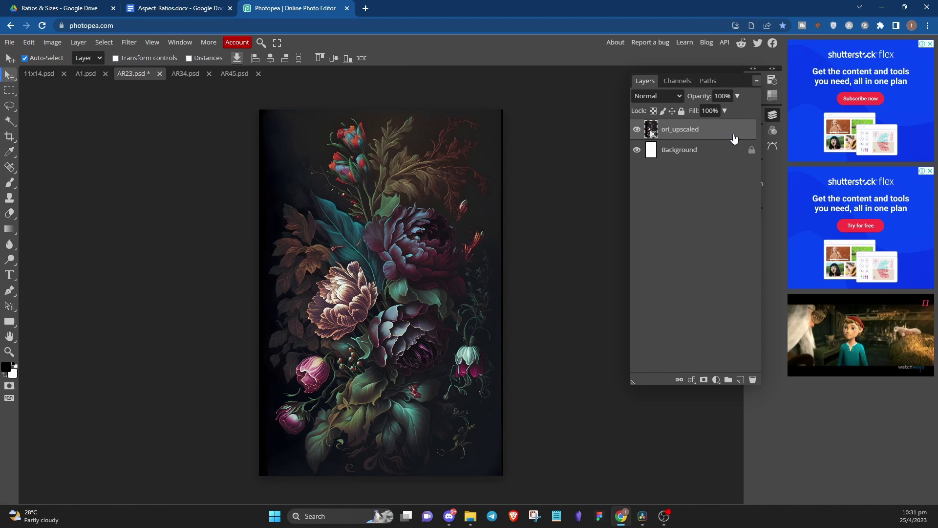
Step: Move the AR23.psd document to the end of the open documents, after AR45.psd
{"action": "left_click", "coordinate": [772, 116]}
{"action": "left_click", "coordinate": [773, 116]}
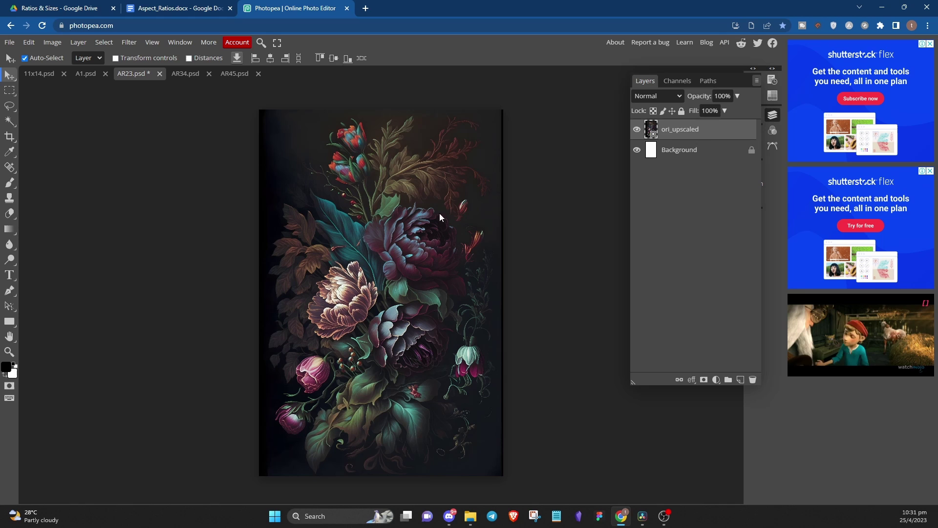
{"action": "left_click_drag", "start_coordinate": [137, 73], "coordinate": [281, 73]}
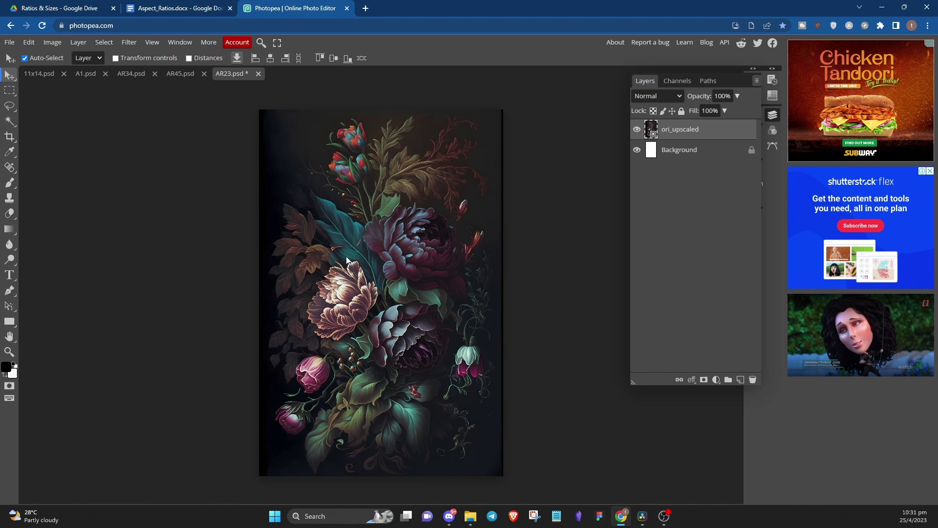
{"action": "left_click", "coordinate": [9, 42]}
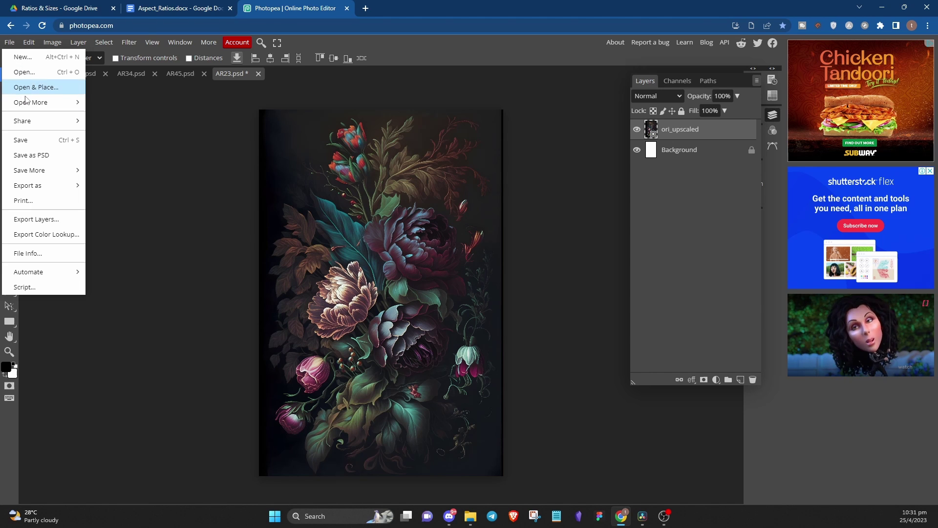
{"action": "mouse_move", "coordinate": [54, 189]}
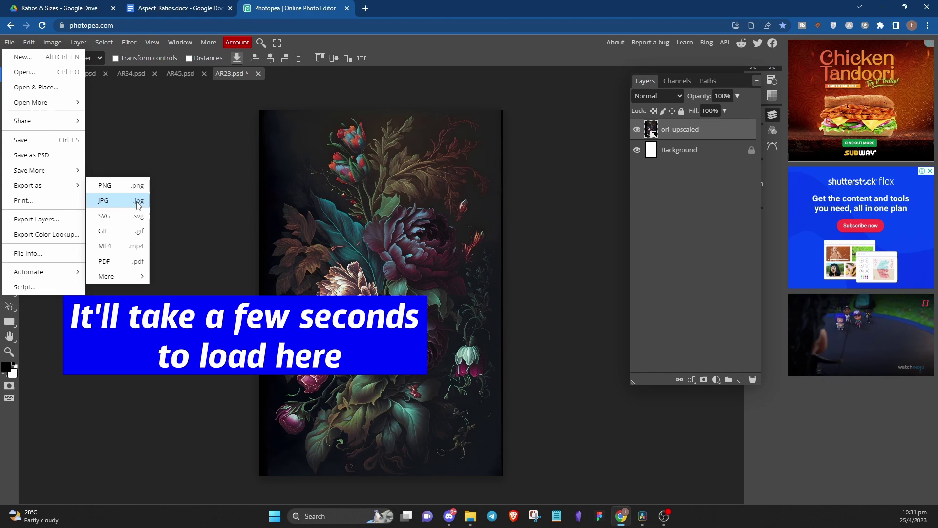
{"action": "left_click", "coordinate": [115, 204]}
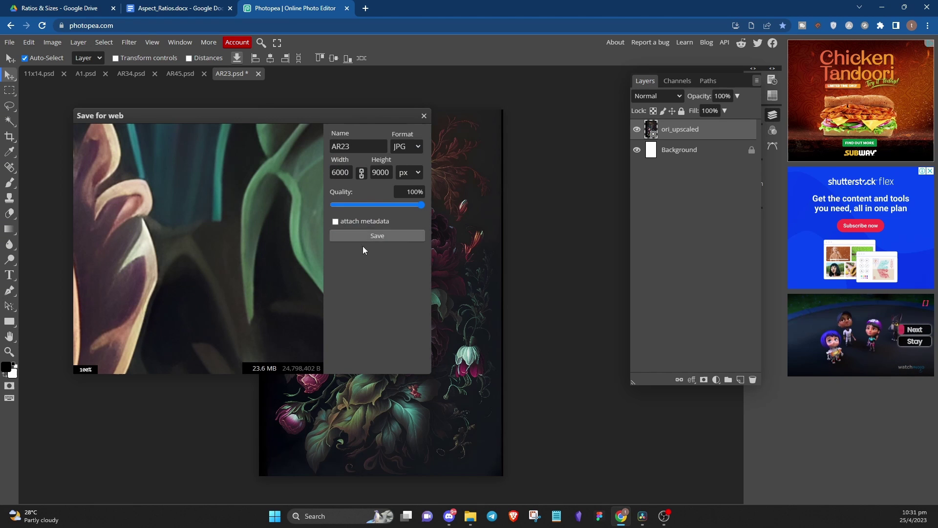
{"action": "left_click", "coordinate": [423, 116]}
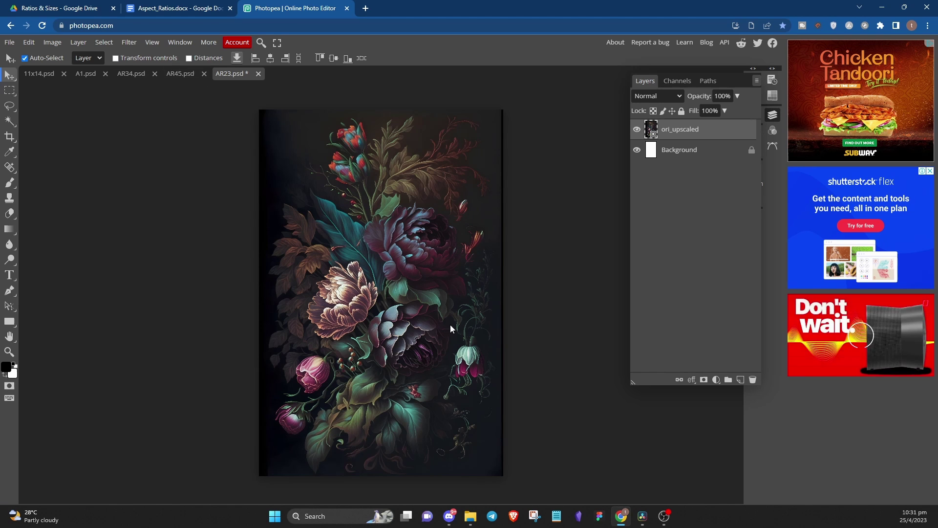
Step: Place ori_upscaled.png into the AR45 template at its default size
{"action": "left_click", "coordinate": [470, 515]}
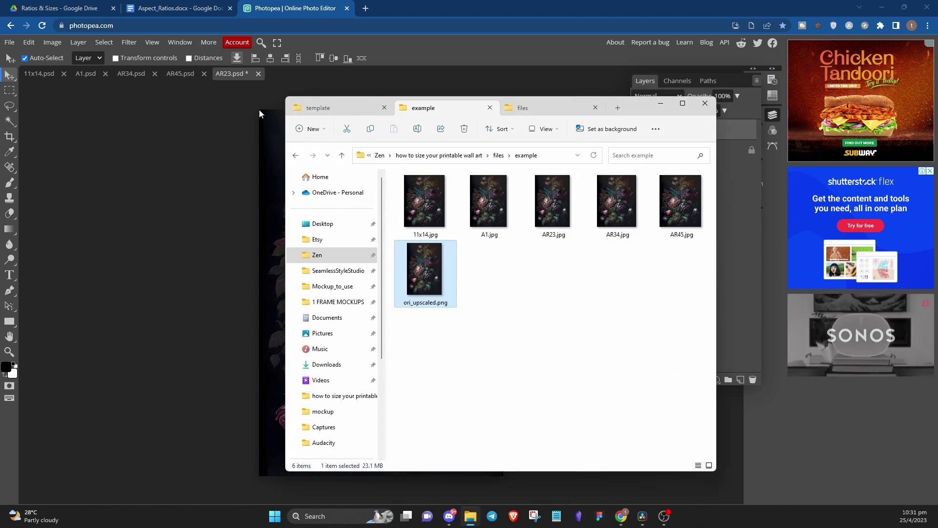
{"action": "left_click", "coordinate": [179, 72]}
{"action": "key", "text": "alt+Tab"}
{"action": "left_click_drag", "start_coordinate": [435, 290], "coordinate": [268, 272]}
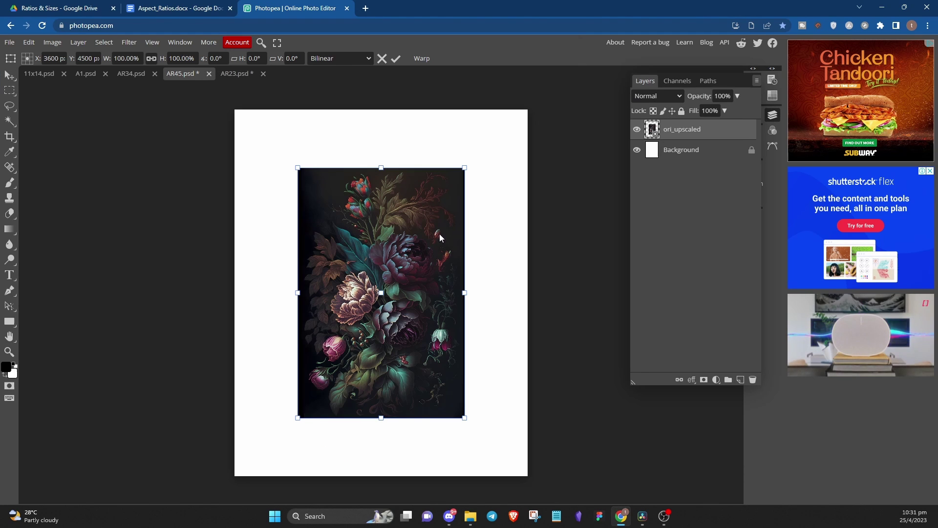
{"action": "left_click", "coordinate": [396, 58]}
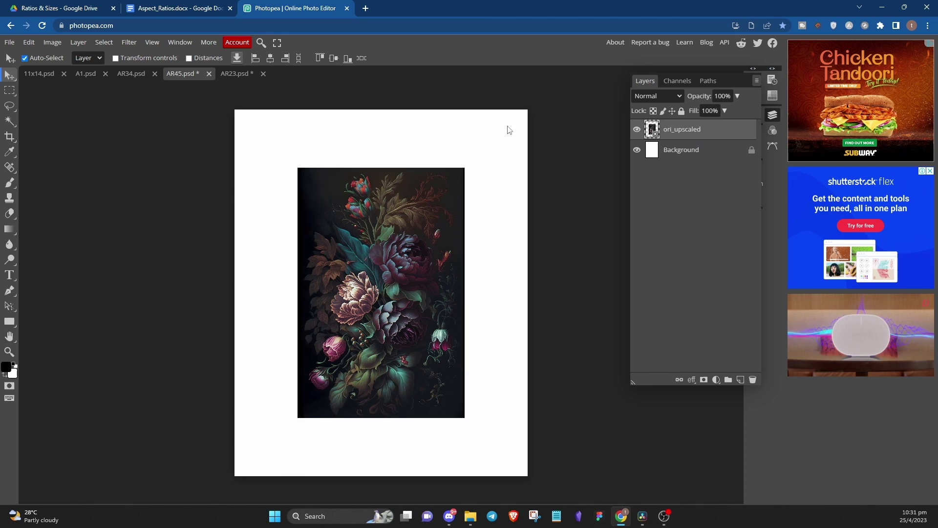
Step: Copy the enlarged flower layer from AR23 into AR45, delete the unscaled duplicate, and centre it
{"action": "left_click", "coordinate": [236, 72]}
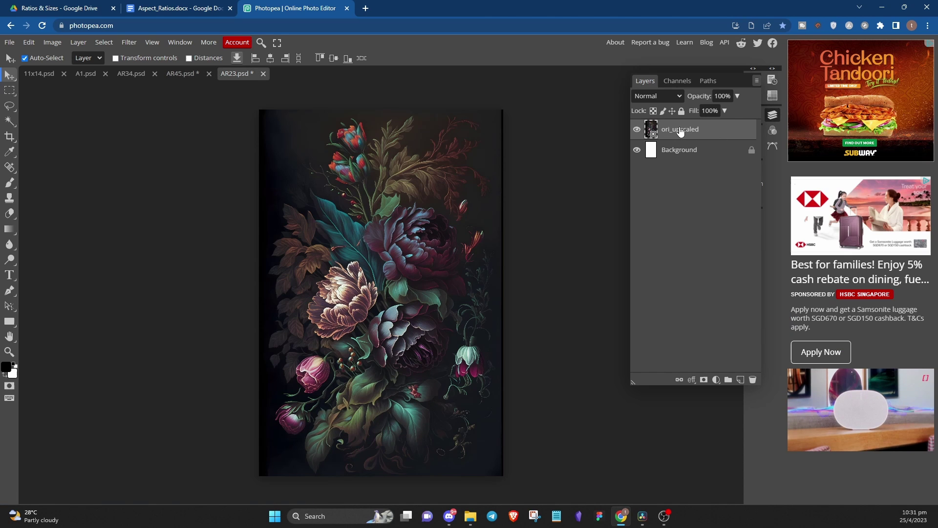
{"action": "left_click_drag", "start_coordinate": [721, 139], "coordinate": [188, 72]}
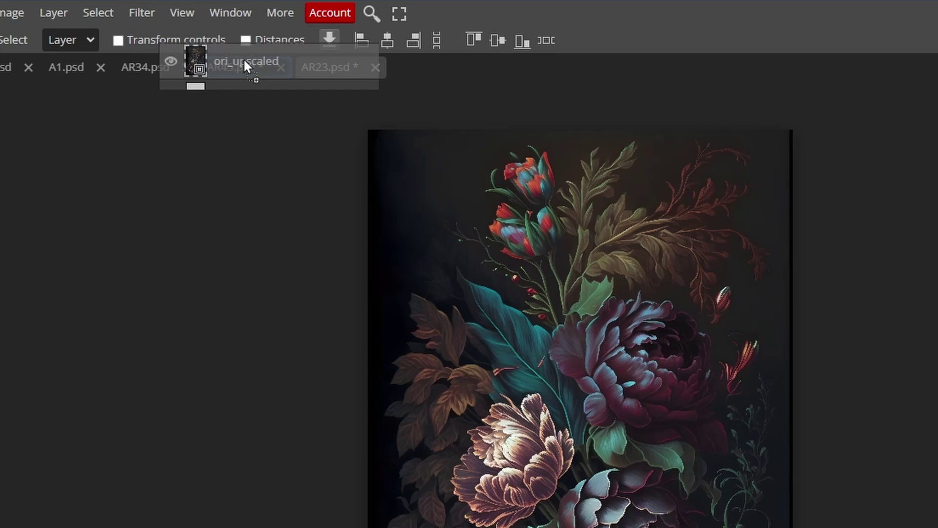
{"action": "left_click_drag", "start_coordinate": [245, 60], "coordinate": [243, 69]}
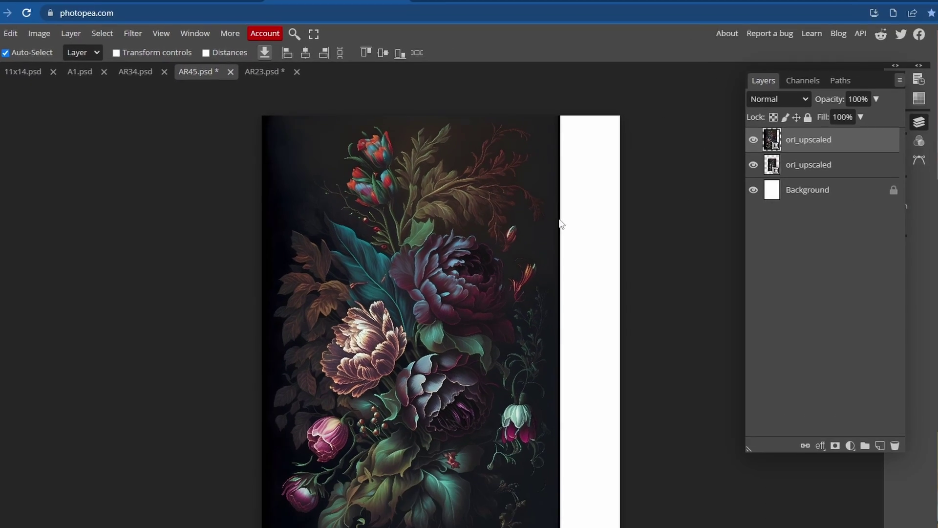
{"action": "left_click", "coordinate": [809, 164]}
{"action": "left_click", "coordinate": [895, 445]}
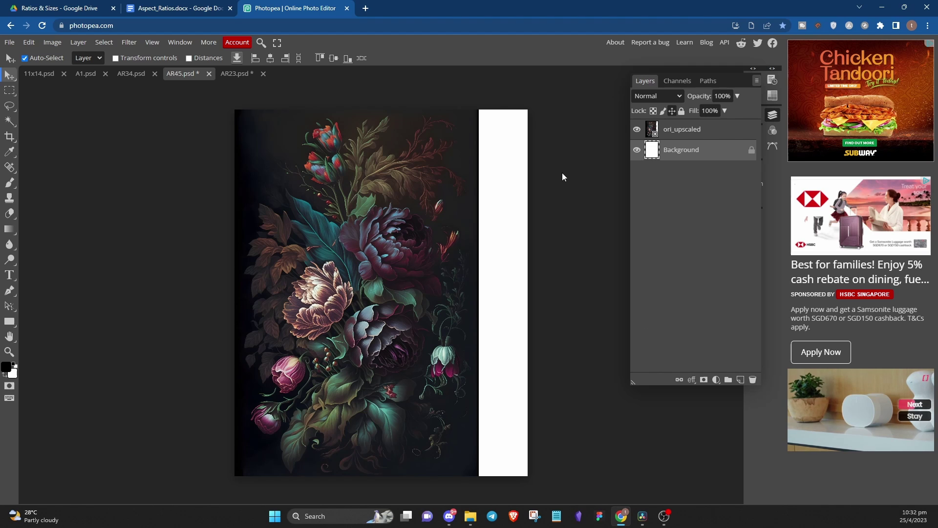
{"action": "left_click_drag", "start_coordinate": [385, 237], "coordinate": [410, 237]}
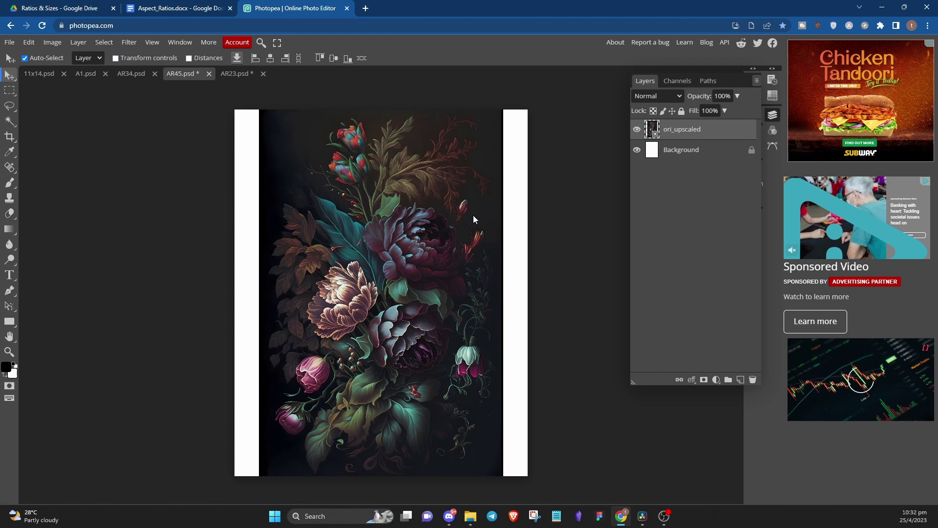
Step: Try widening the flower layer across the AR45 page with Free Transform, then revert
{"action": "key", "text": "ctrl+t"}
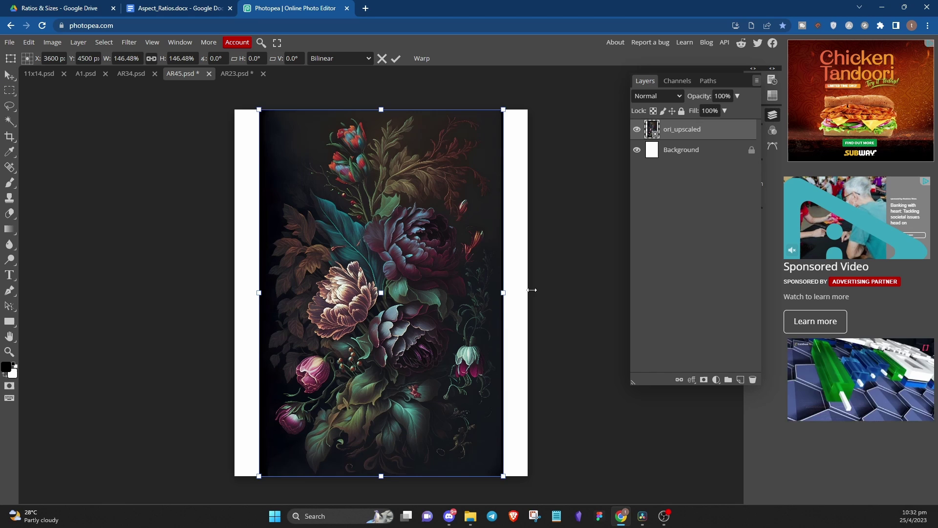
{"action": "left_click_drag", "start_coordinate": [531, 292], "coordinate": [412, 300]}
{"action": "left_click_drag", "start_coordinate": [251, 293], "coordinate": [231, 292]}
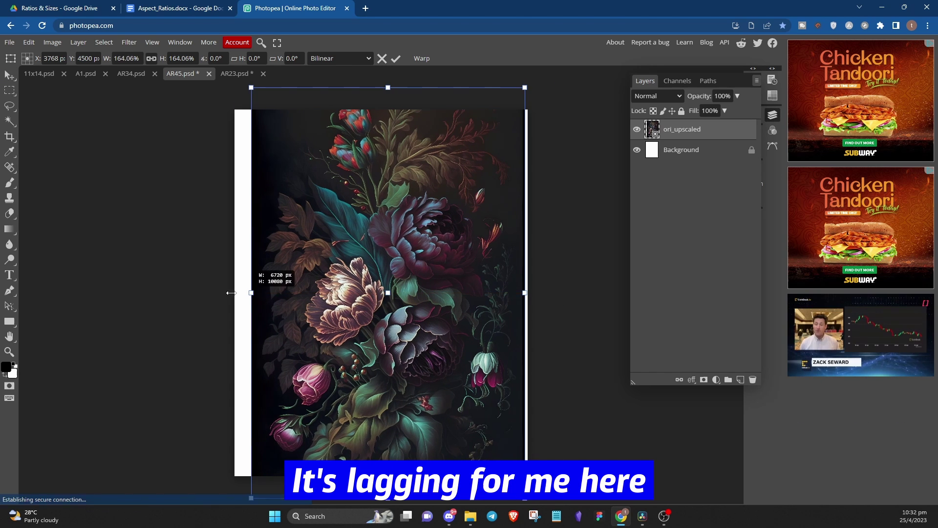
{"action": "left_click_drag", "start_coordinate": [525, 292], "coordinate": [528, 293]}
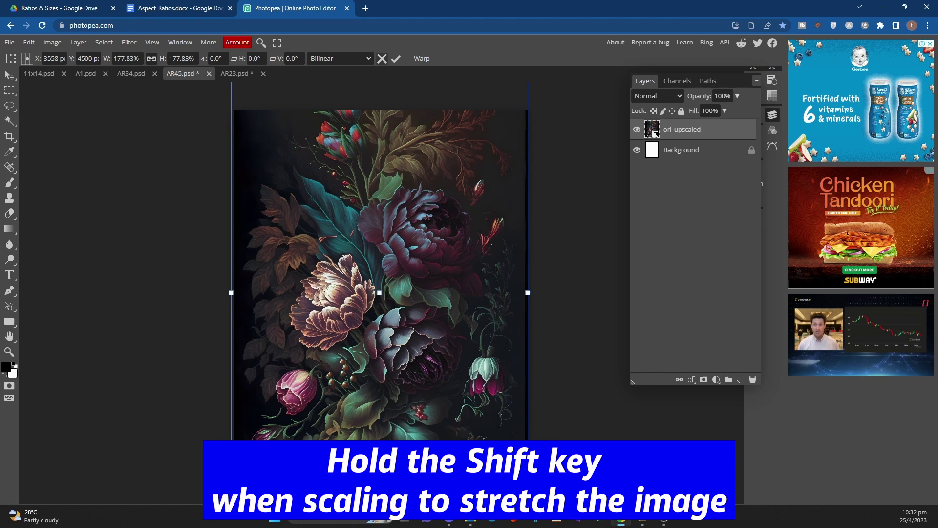
{"action": "key", "text": "Escape"}
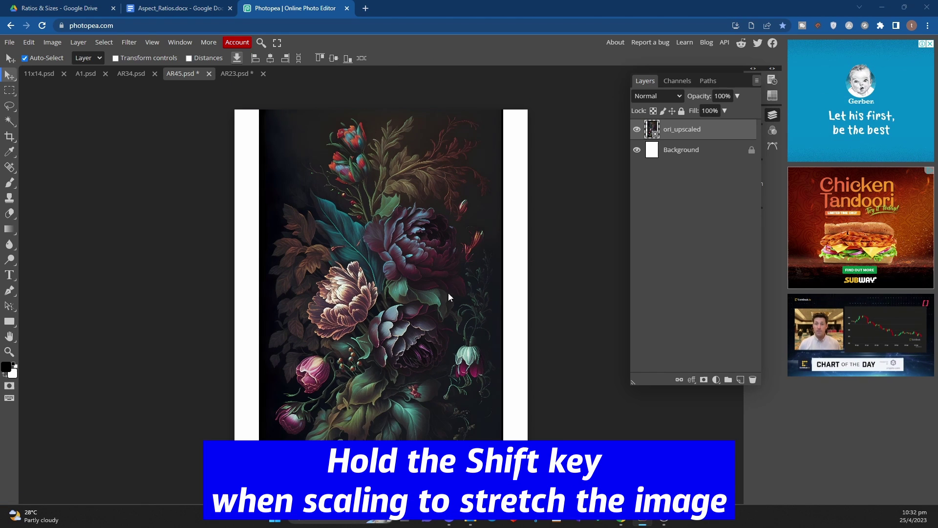
Step: Stretch the flower layer to both canvas edges, about 175.78% width, then fine-tune its position
{"action": "key", "text": "ctrl+t"}
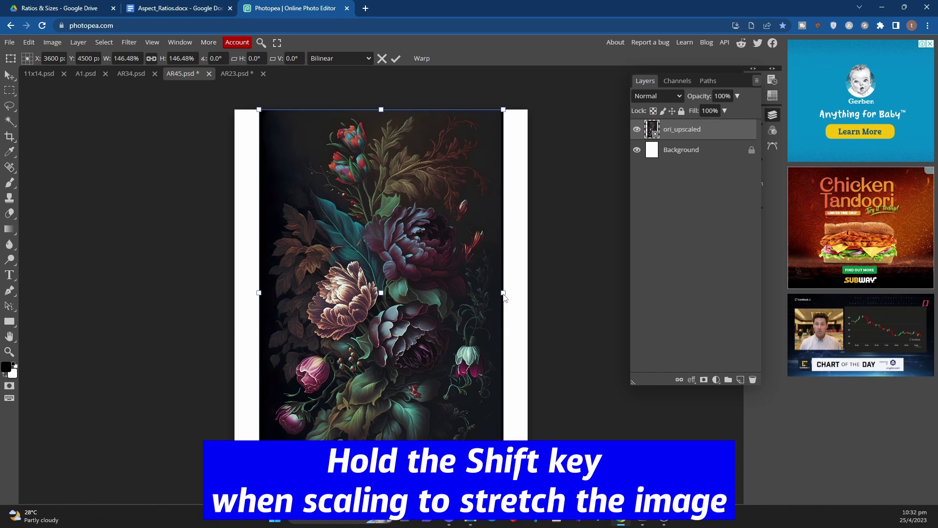
{"action": "left_click_drag", "start_coordinate": [503, 292], "coordinate": [532, 292]}
{"action": "left_click_drag", "start_coordinate": [257, 292], "coordinate": [234, 293]}
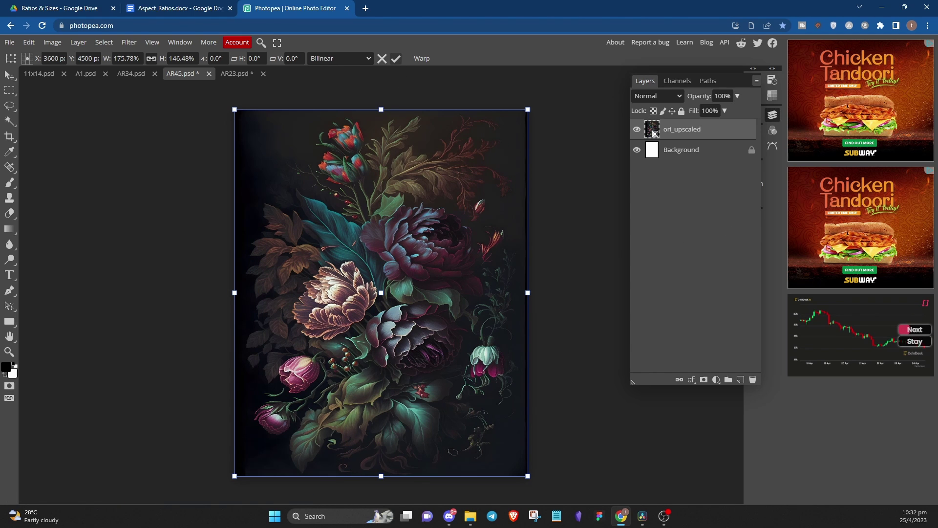
{"action": "key", "text": "Return"}
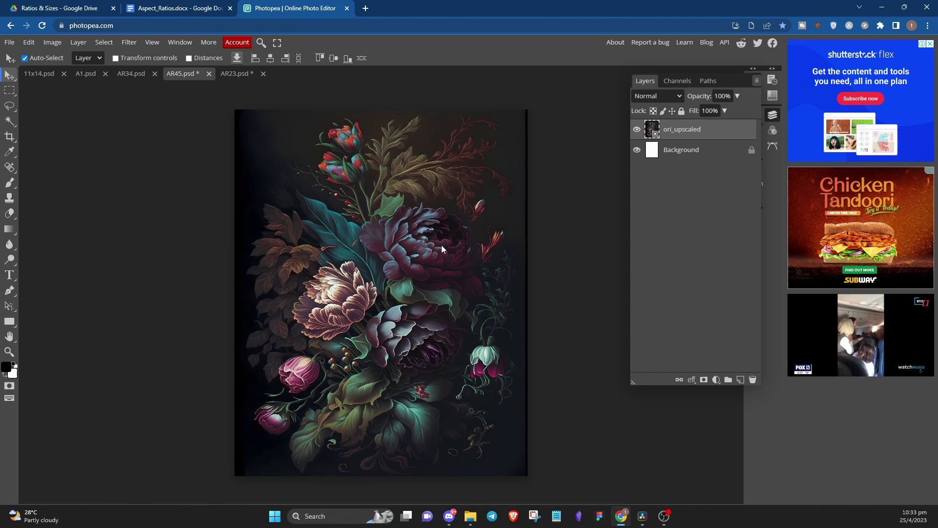
{"action": "key", "text": "ctrl+t"}
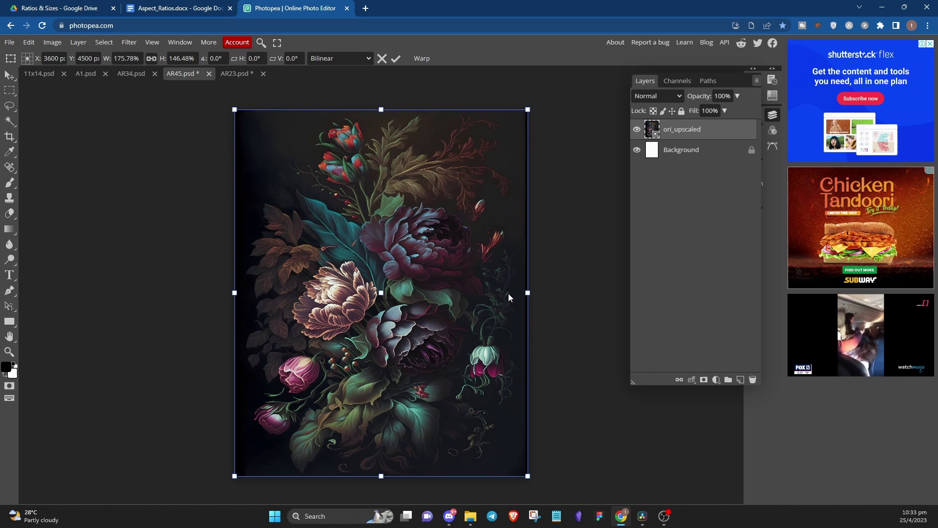
{"action": "mouse_move", "coordinate": [528, 292]}
{"action": "left_mouse_down"}
{"action": "mouse_move", "coordinate": [510, 293]}
{"action": "mouse_move", "coordinate": [537, 292]}
{"action": "left_mouse_up"}
{"action": "left_click_drag", "start_coordinate": [467, 303], "coordinate": [466, 303]}
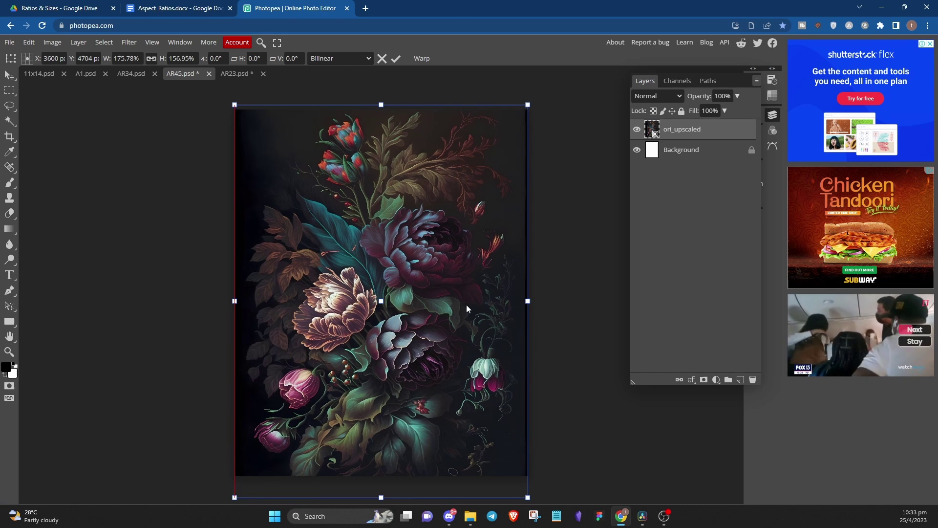
{"action": "key", "text": "Return"}
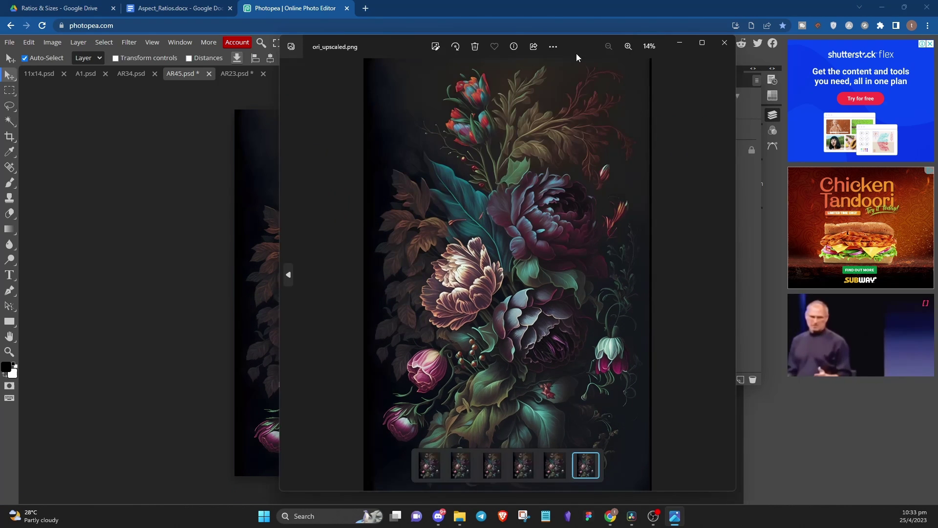
{"action": "left_click_drag", "start_coordinate": [760, 47], "coordinate": [824, 56]}
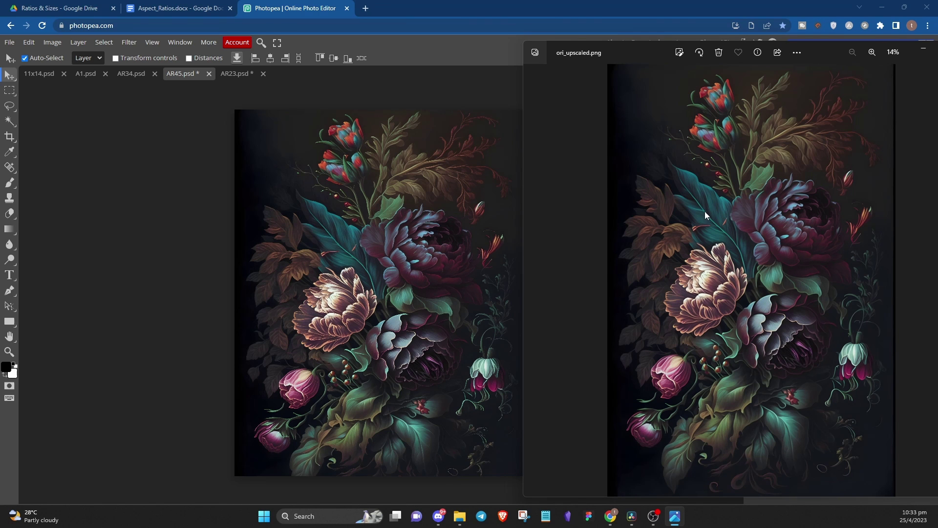
{"action": "left_click_drag", "start_coordinate": [832, 52], "coordinate": [766, 52]}
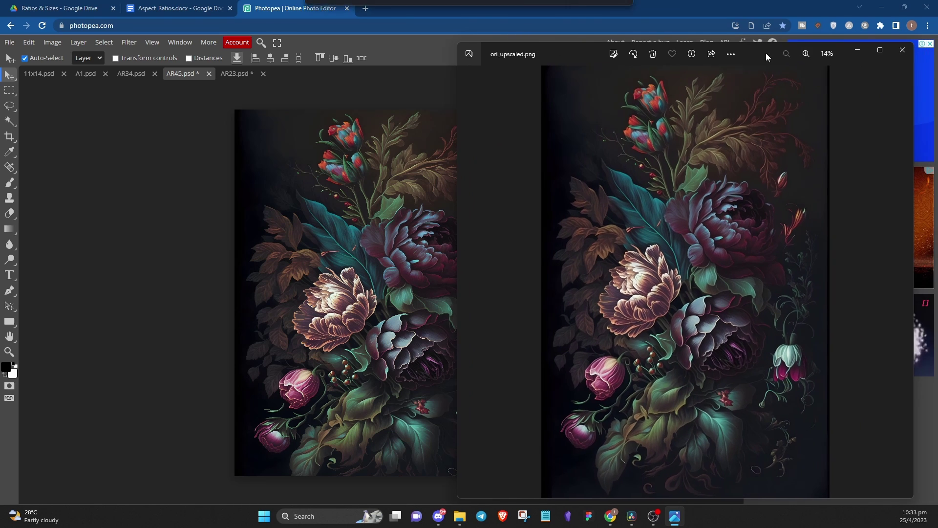
{"action": "left_click", "coordinate": [903, 51]}
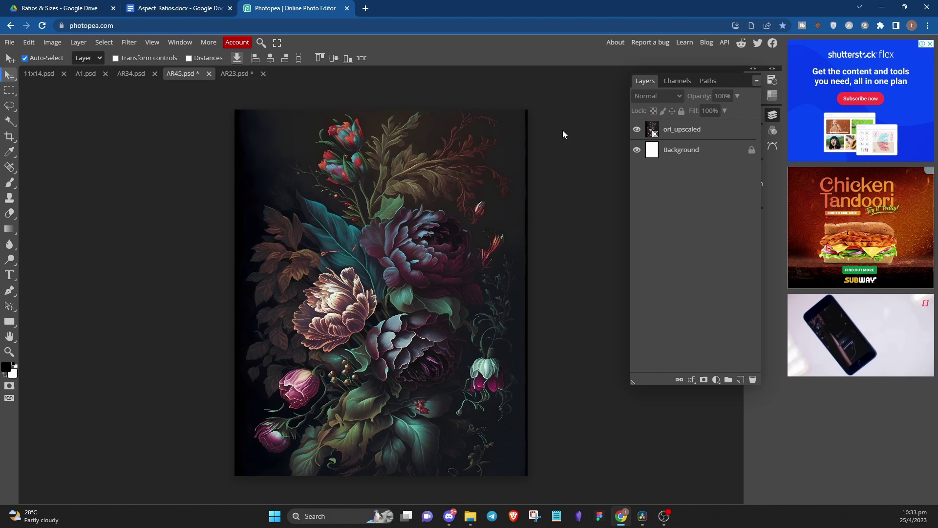
{"action": "left_click", "coordinate": [773, 115]}
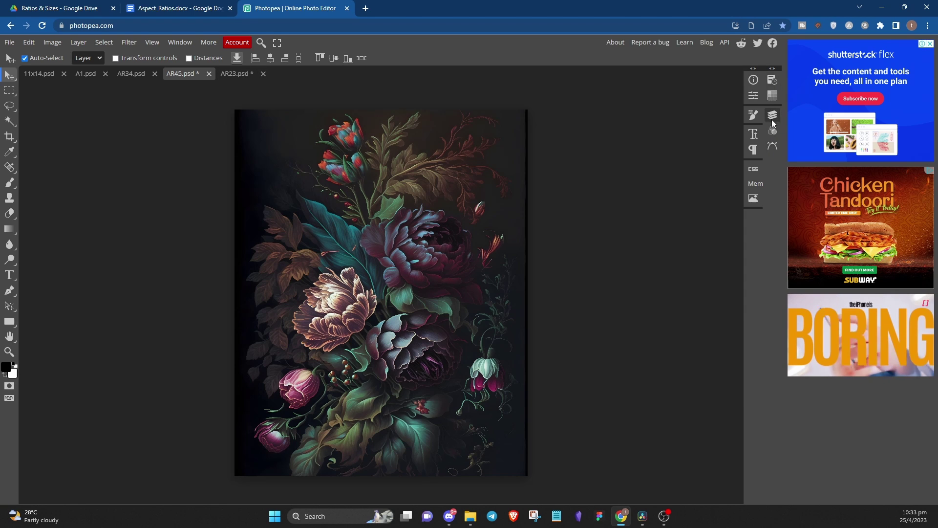
{"action": "left_click", "coordinate": [772, 116]}
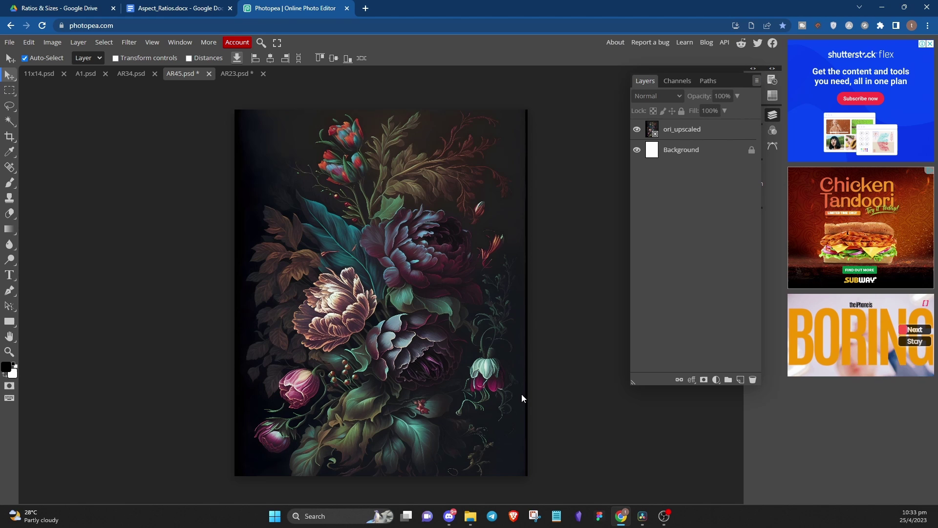
{"action": "mouse_move", "coordinate": [468, 513]}
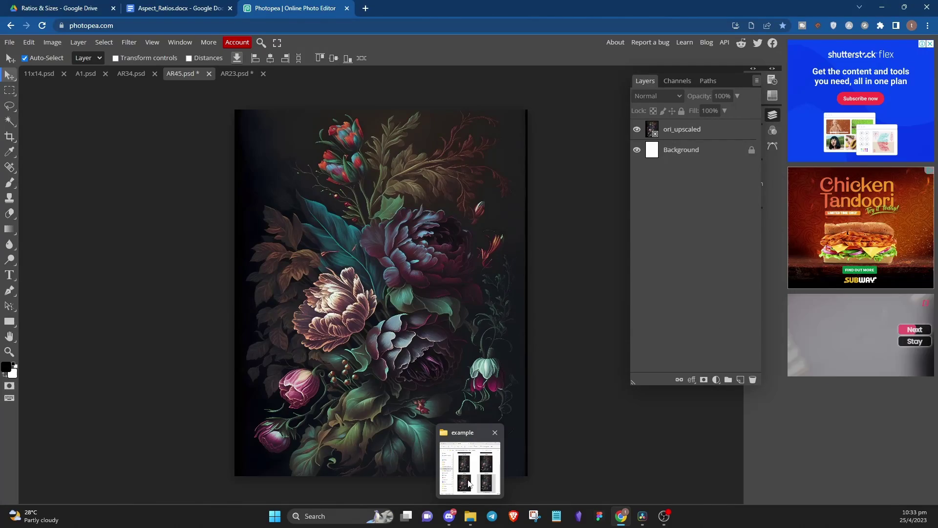
{"action": "left_click", "coordinate": [470, 516]}
{"action": "left_click", "coordinate": [661, 103]}
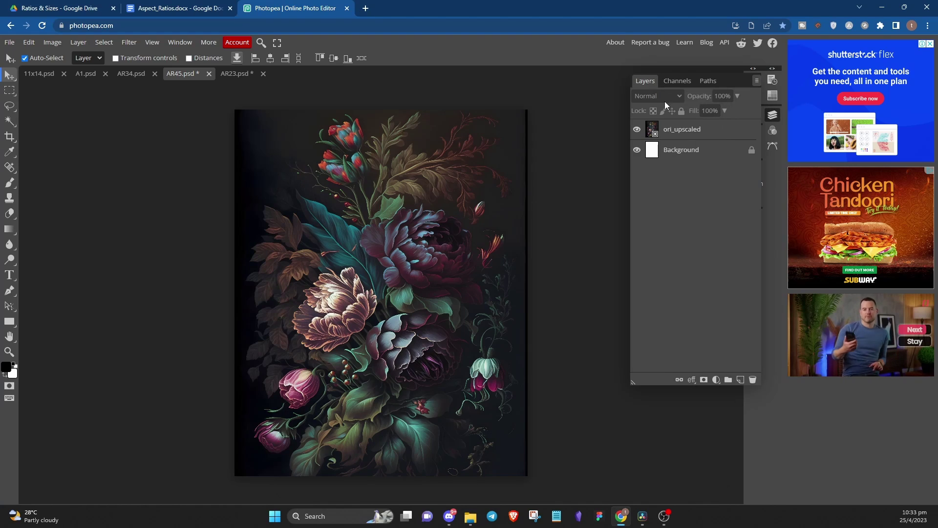
Step: Preview AR34_upscaled.png, then place it into AR45.psd as a new layer at 100%
{"action": "left_click", "coordinate": [470, 516]}
{"action": "left_click", "coordinate": [530, 112]}
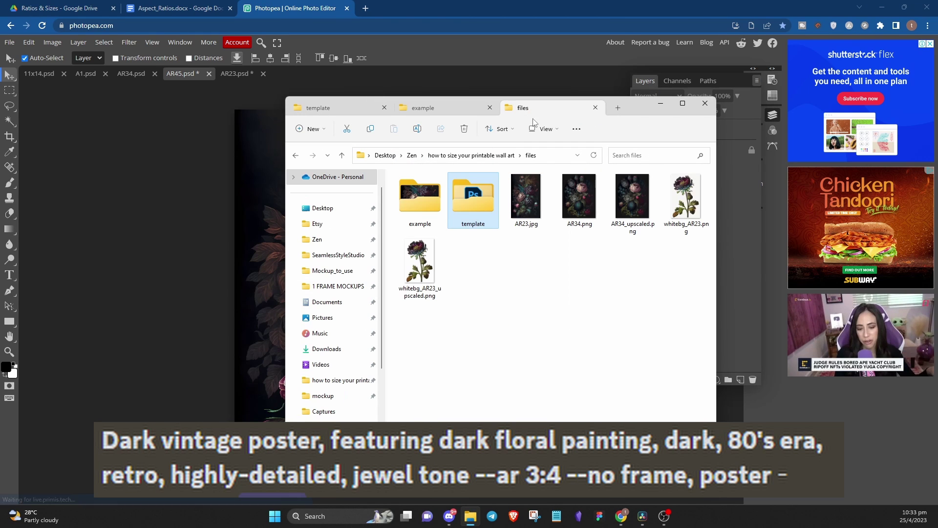
{"action": "left_click", "coordinate": [625, 200]}
{"action": "scroll", "coordinate": [515, 324], "scroll_direction": "up", "scroll_amount": 2}
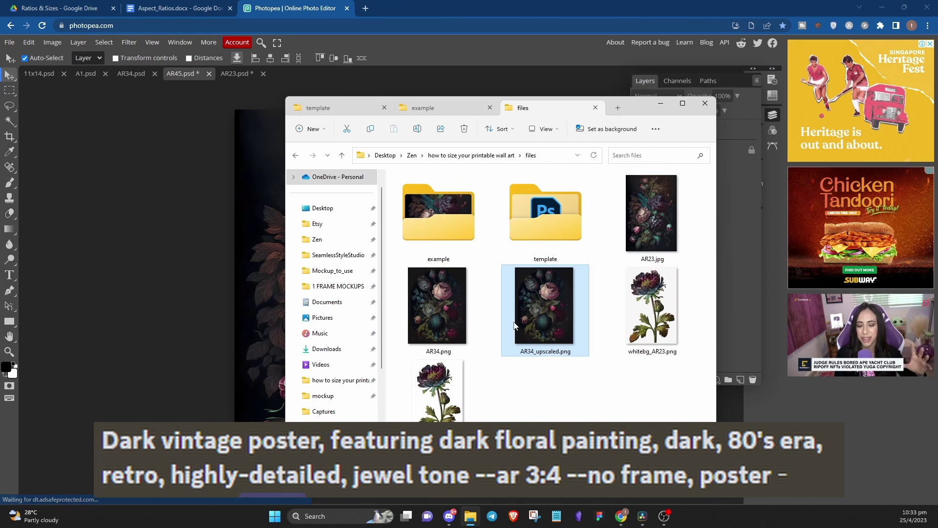
{"action": "double_click", "coordinate": [545, 307]}
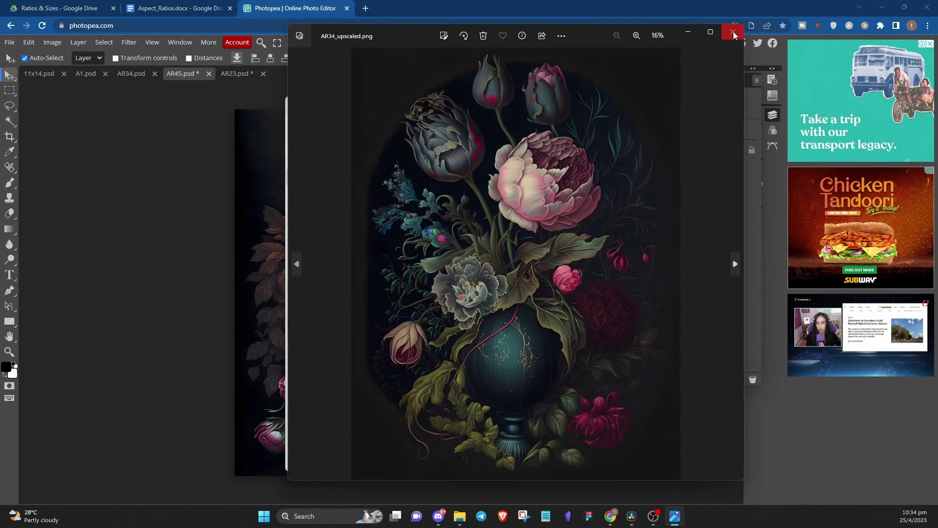
{"action": "left_click", "coordinate": [733, 33]}
{"action": "left_click_drag", "start_coordinate": [546, 299], "coordinate": [245, 247]}
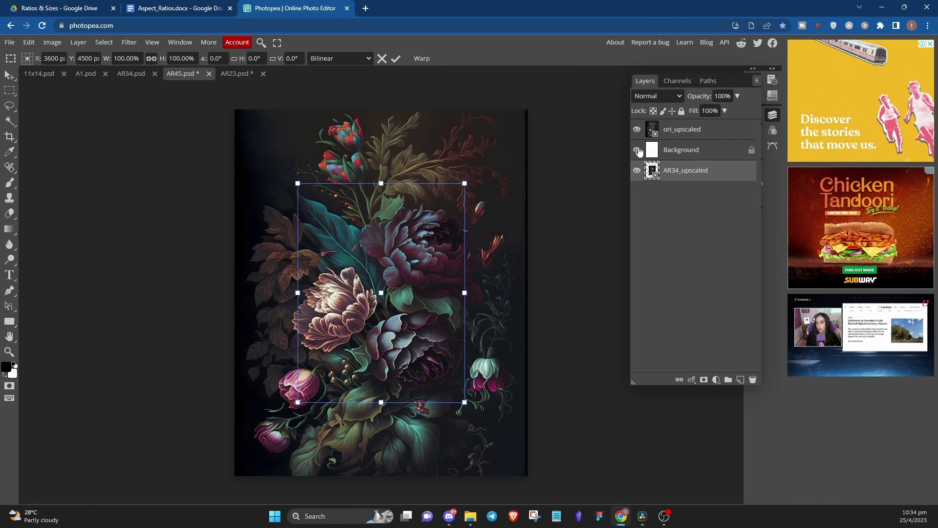
Step: Hide ori_upscaled and stretch AR34_upscaled, moved to the top, to fill the AR45 canvas
{"action": "left_click", "coordinate": [637, 129]}
{"action": "left_click_drag", "start_coordinate": [694, 170], "coordinate": [696, 126]}
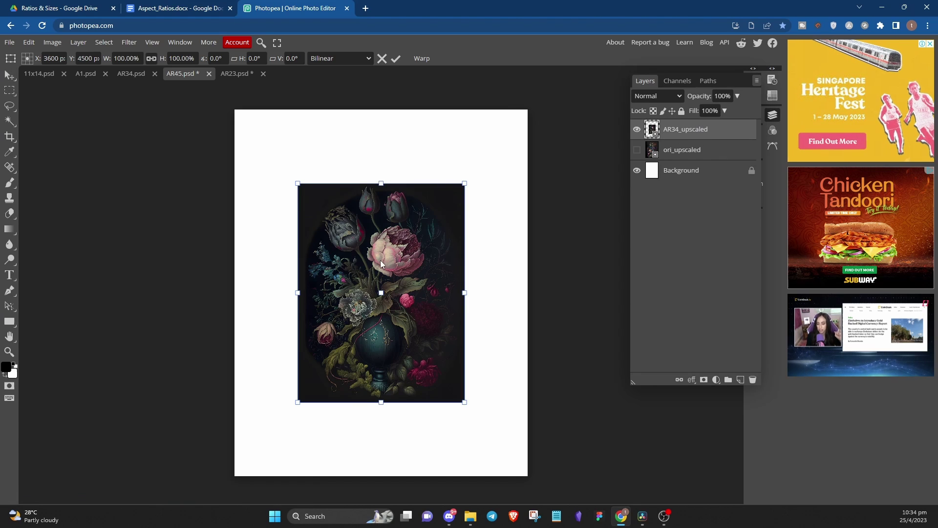
{"action": "left_click_drag", "start_coordinate": [381, 184], "coordinate": [381, 110]}
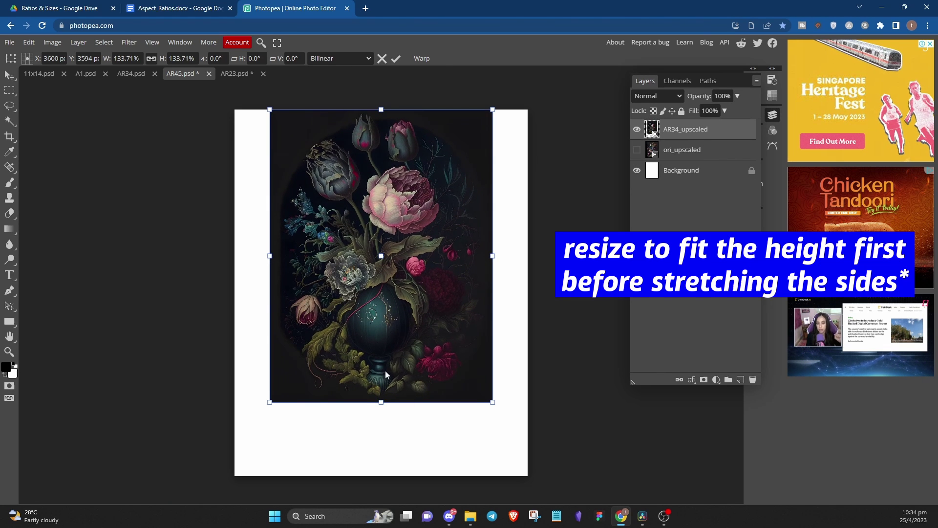
{"action": "left_click_drag", "start_coordinate": [381, 402], "coordinate": [381, 475]}
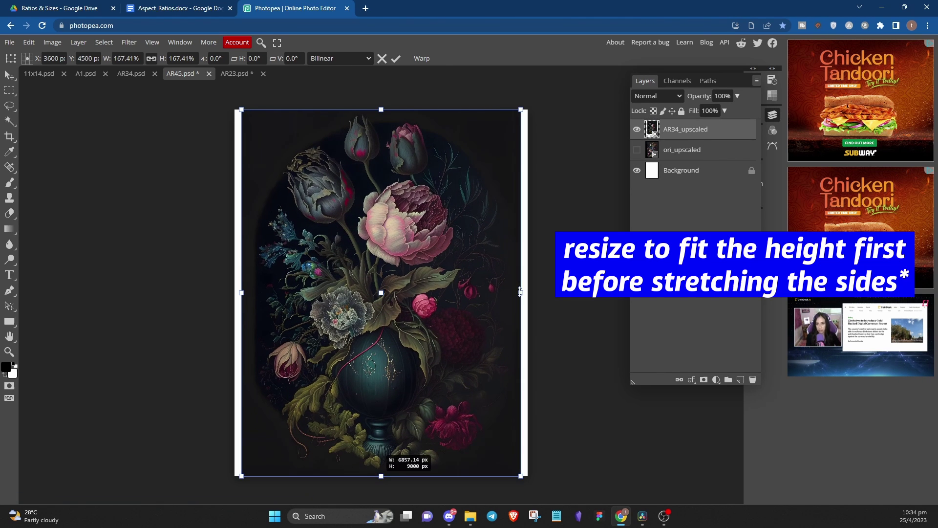
{"action": "left_click_drag", "start_coordinate": [529, 292], "coordinate": [536, 292]}
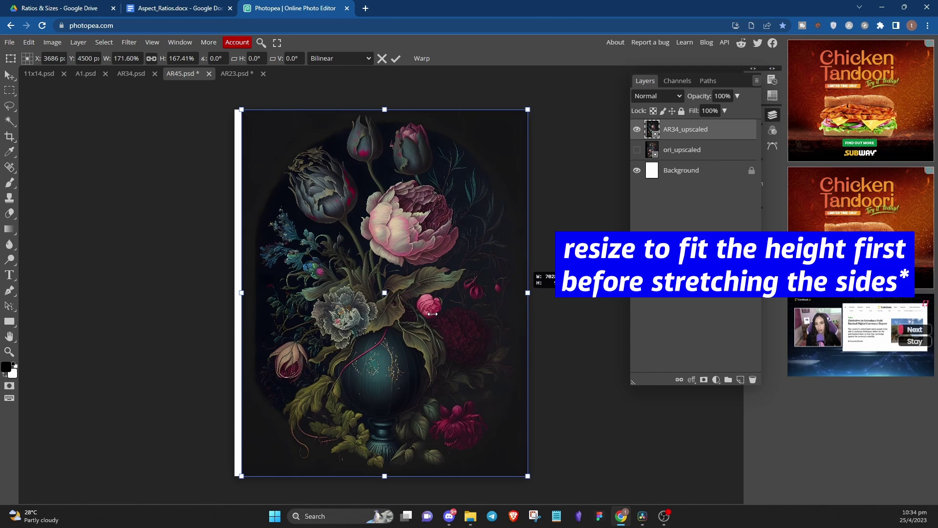
{"action": "left_click_drag", "start_coordinate": [242, 292], "coordinate": [234, 292]}
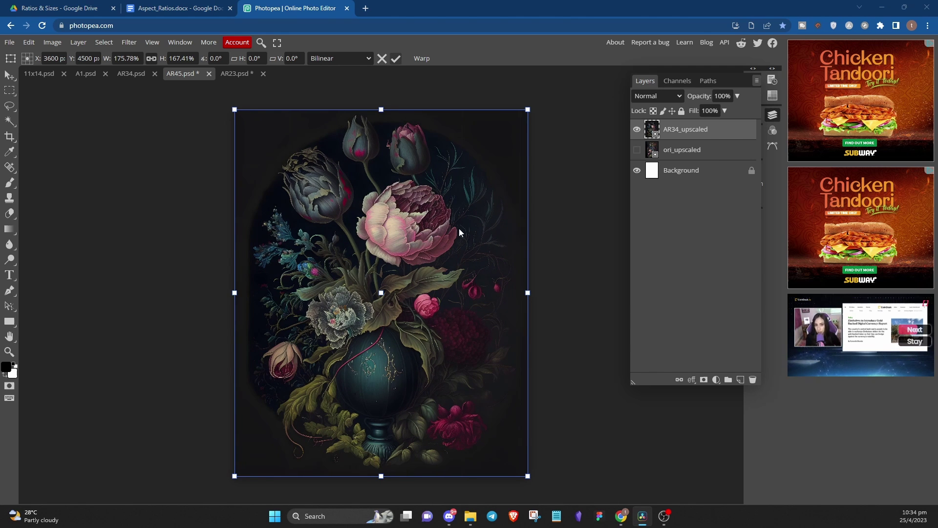
{"action": "key", "text": "Return"}
Step: Copy AR34_upscaled into AR23 and narrow it to fit that canvas width
{"action": "left_click_drag", "start_coordinate": [453, 210], "coordinate": [691, 161]}
{"action": "key", "text": "ctrl+alt+t"}
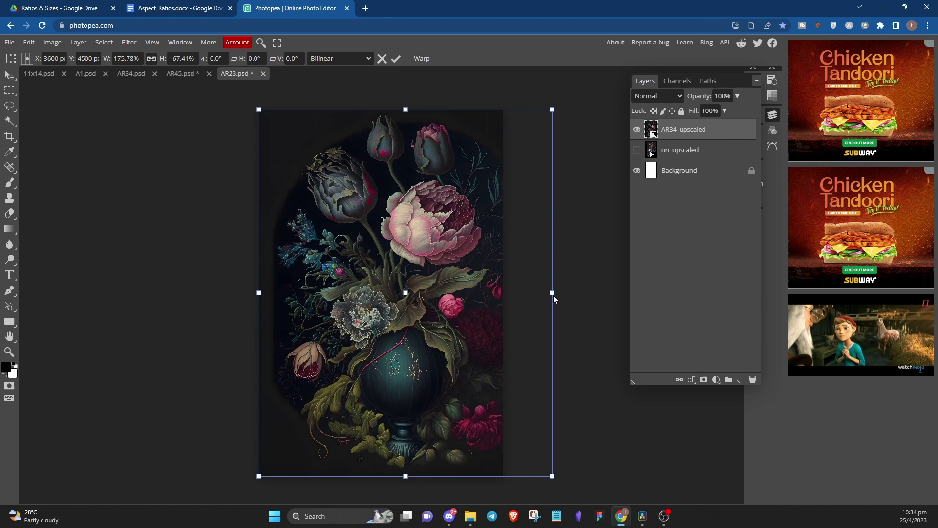
{"action": "left_click_drag", "start_coordinate": [553, 293], "coordinate": [500, 274]}
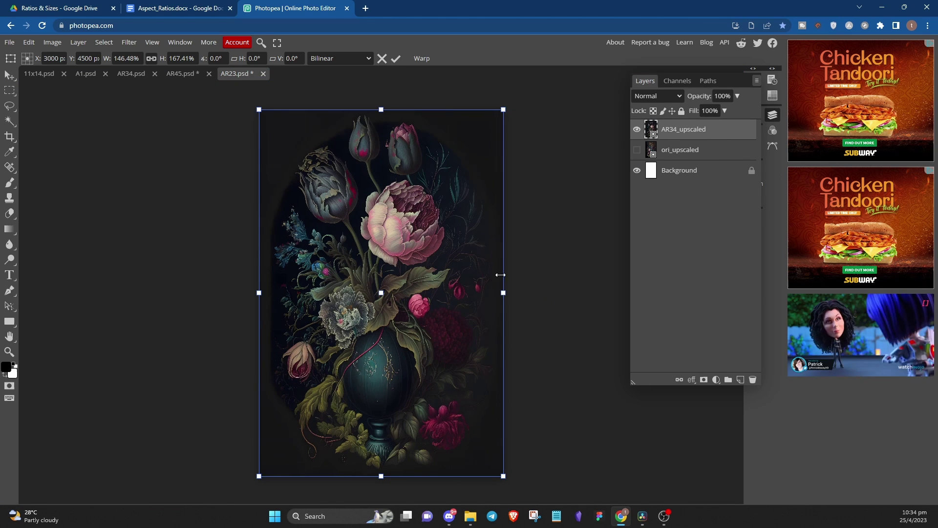
Step: Apply the AR23 resize and open AR34_upscaled.png in the image viewer
{"action": "key", "text": "Return"}
{"action": "left_click", "coordinate": [470, 516]}
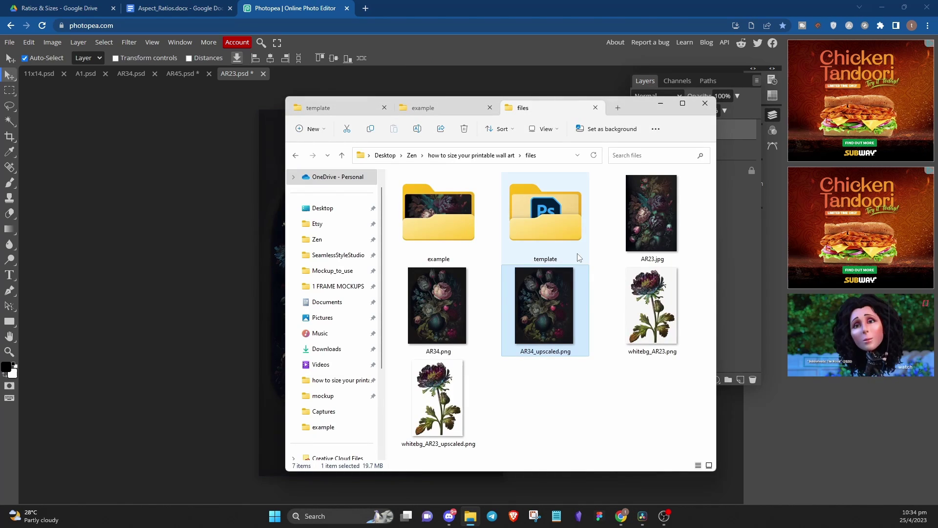
{"action": "double_click", "coordinate": [540, 321]}
{"action": "left_click", "coordinate": [287, 112]}
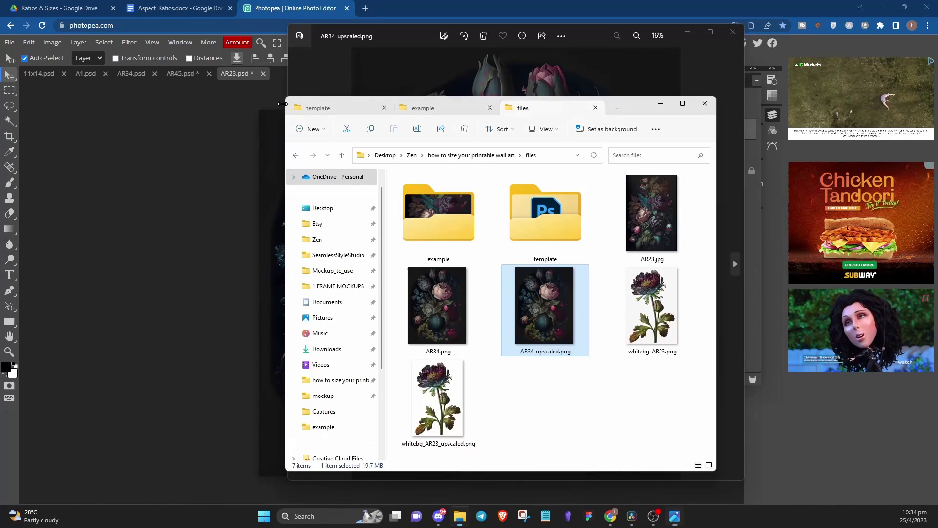
{"action": "left_click", "coordinate": [668, 106]}
Step: Snap the AR34_upscaled.png preview to the right half, then unsnap and close it
{"action": "left_click_drag", "start_coordinate": [435, 34], "coordinate": [937, 49]}
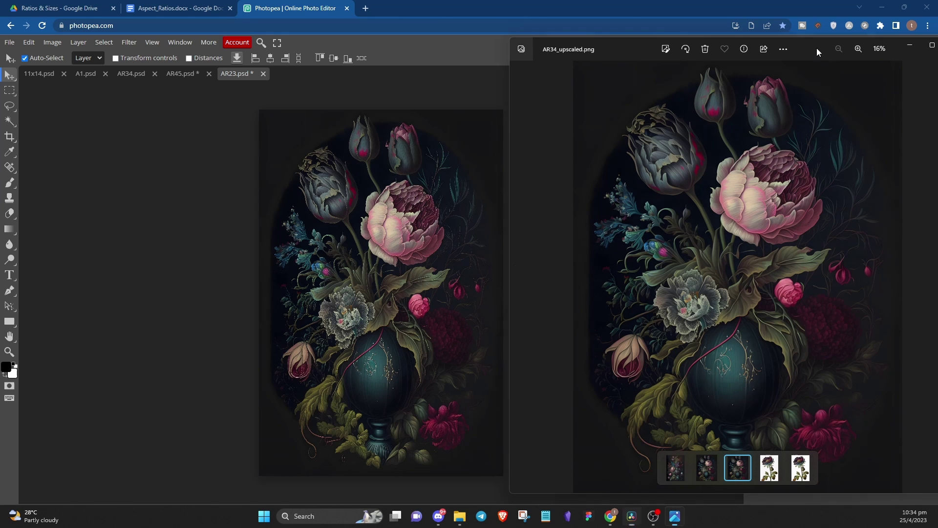
{"action": "left_click_drag", "start_coordinate": [817, 48], "coordinate": [774, 57]}
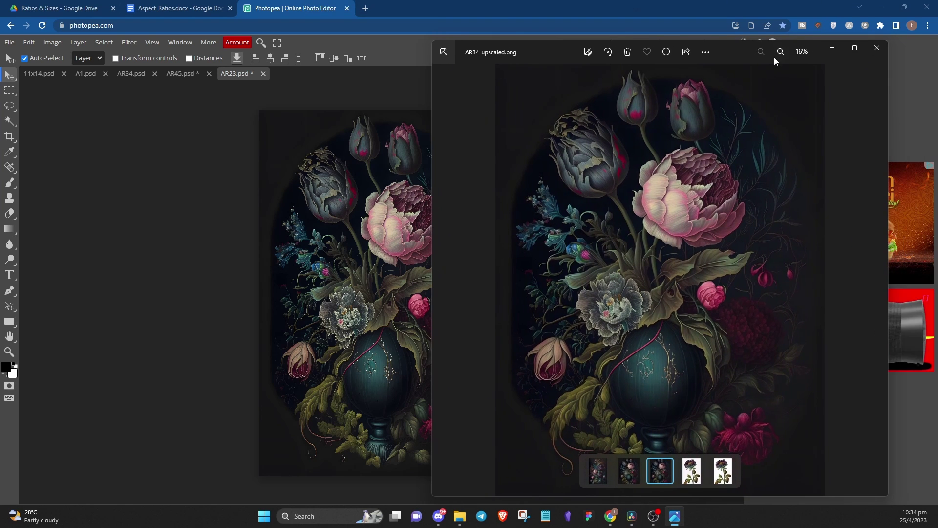
{"action": "left_click", "coordinate": [877, 48]}
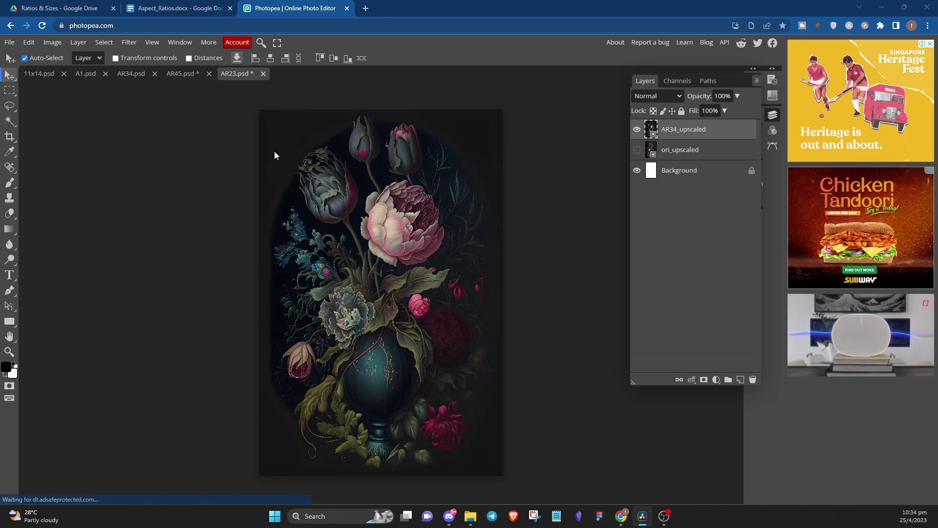
Step: Hide AR34_upscaled, show ori_upscaled, and preview whitebg_AR23_upscaled.png from the files folder
{"action": "left_click", "coordinate": [637, 150]}
{"action": "left_click", "coordinate": [636, 129]}
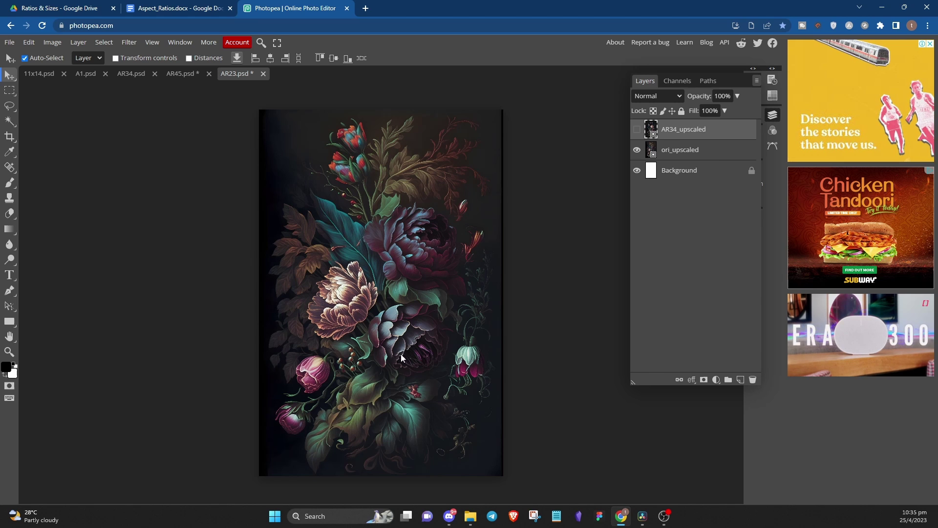
{"action": "left_click", "coordinate": [480, 515]}
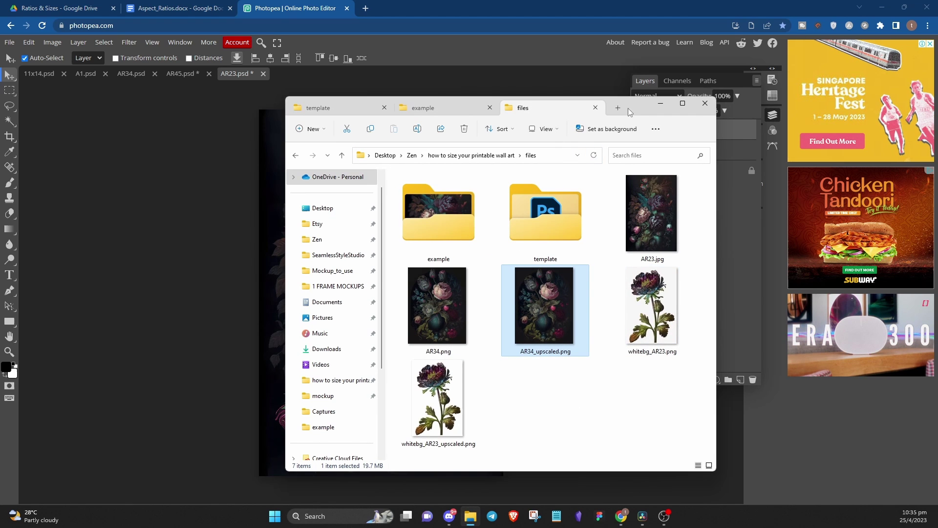
{"action": "left_click_drag", "start_coordinate": [628, 107], "coordinate": [582, 84]}
{"action": "left_click", "coordinate": [384, 377]}
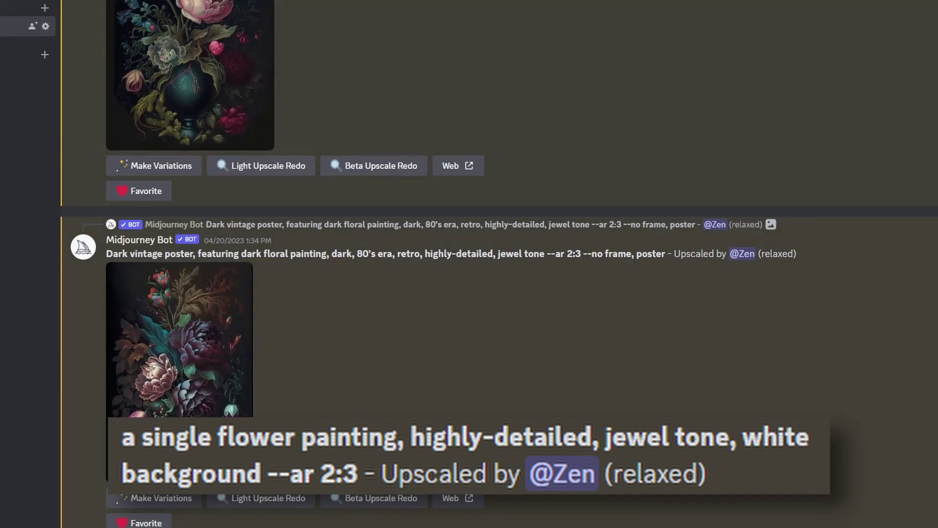
Step: Scroll to the Midjourney upscale message and highlight its single-flower prompt, then deselect it
{"action": "scroll", "coordinate": [214, 379], "scroll_direction": "down", "scroll_amount": 20}
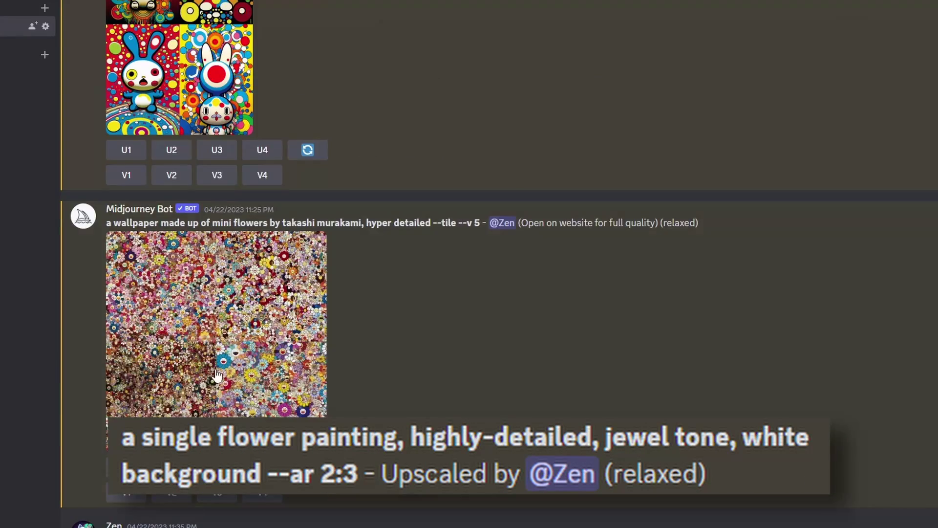
{"action": "scroll", "coordinate": [214, 379], "scroll_direction": "down", "scroll_amount": 1}
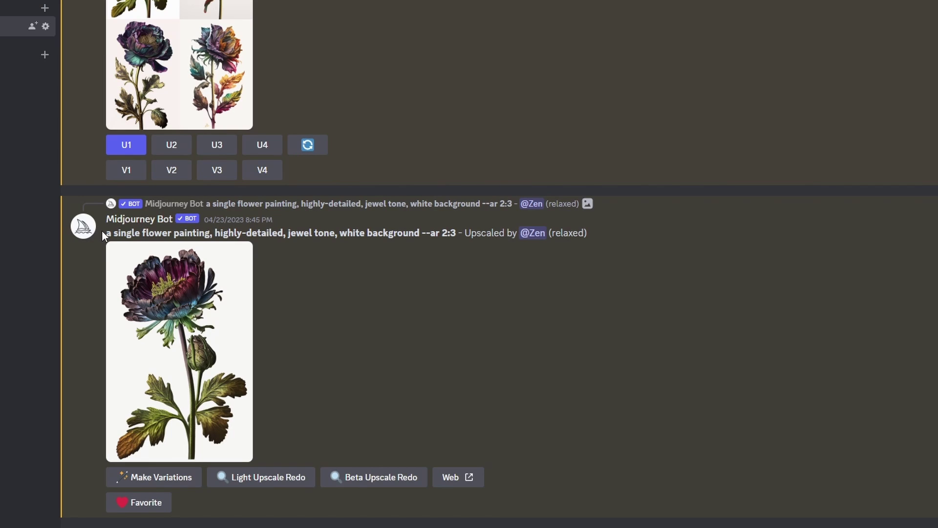
{"action": "left_click_drag", "start_coordinate": [101, 231], "coordinate": [395, 239]}
{"action": "left_click", "coordinate": [330, 236]}
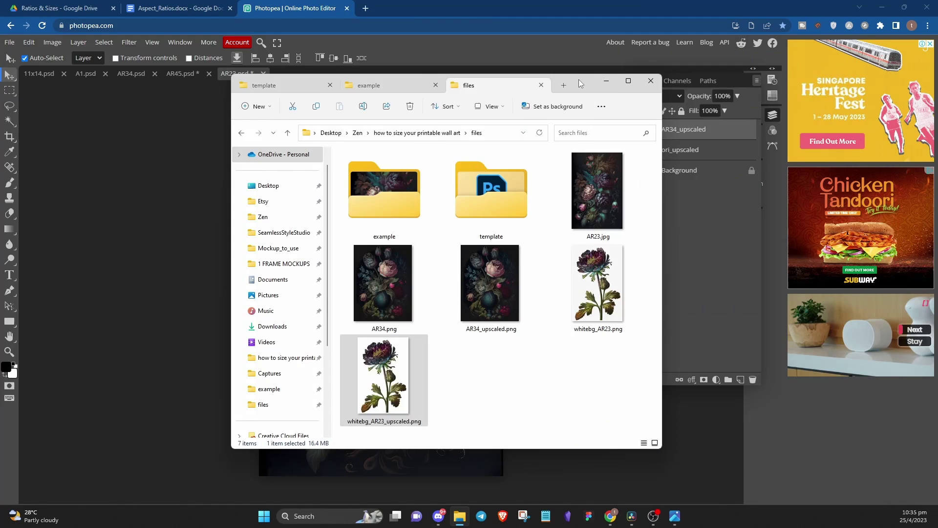
Step: Place whitebg_AR23_upscaled.png into AR45, hide AR34_upscaled, and enlarge the flower to about 110%
{"action": "left_click_drag", "start_coordinate": [523, 82], "coordinate": [727, 81]}
{"action": "left_click", "coordinate": [584, 366]}
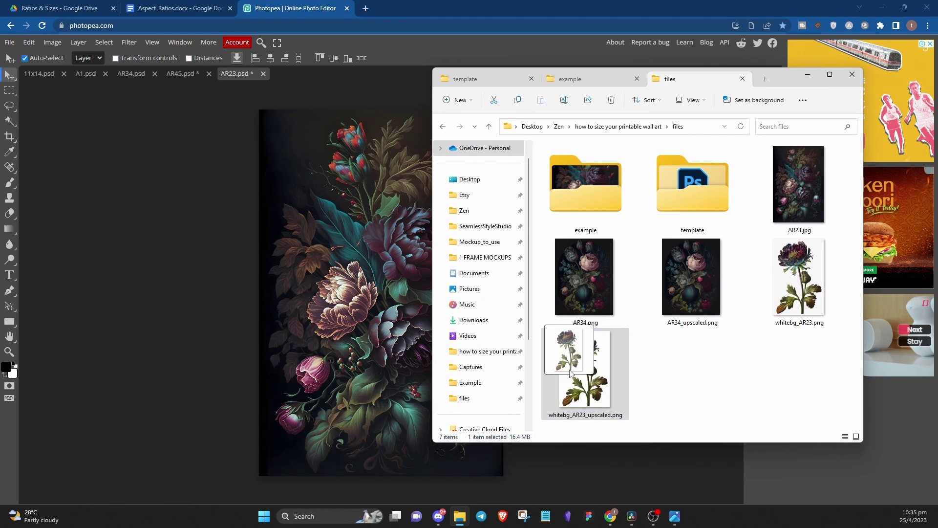
{"action": "left_click_drag", "start_coordinate": [584, 366], "coordinate": [336, 261]}
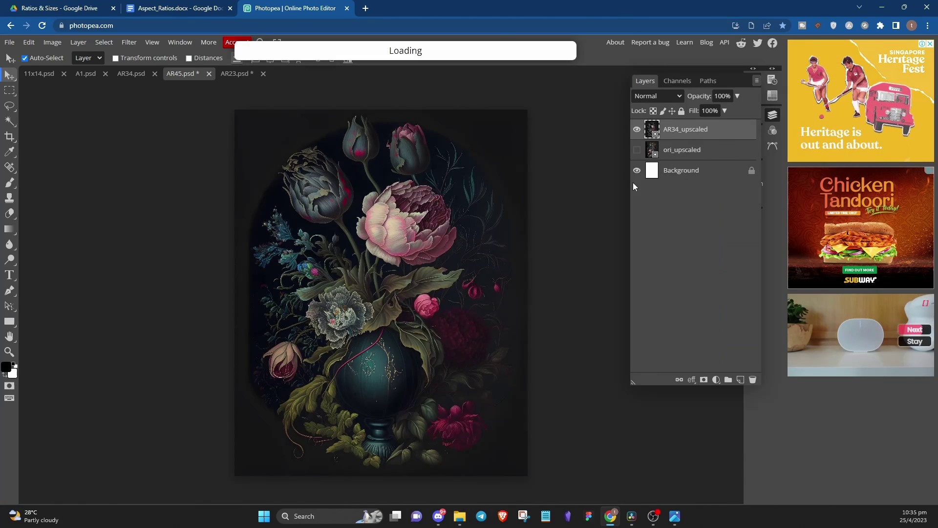
{"action": "left_click", "coordinate": [637, 129]}
{"action": "left_click", "coordinate": [637, 149]}
{"action": "left_click", "coordinate": [637, 129]}
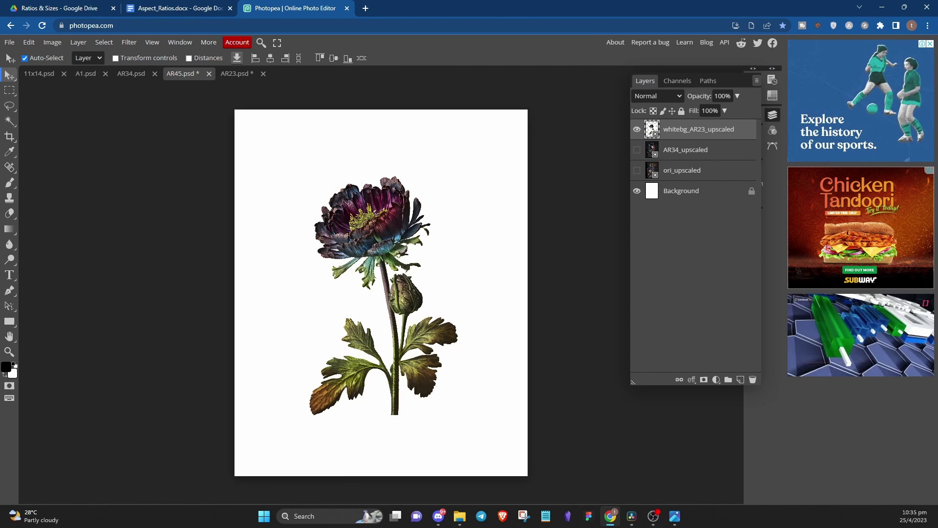
{"action": "key", "text": "alt+ctrl+t"}
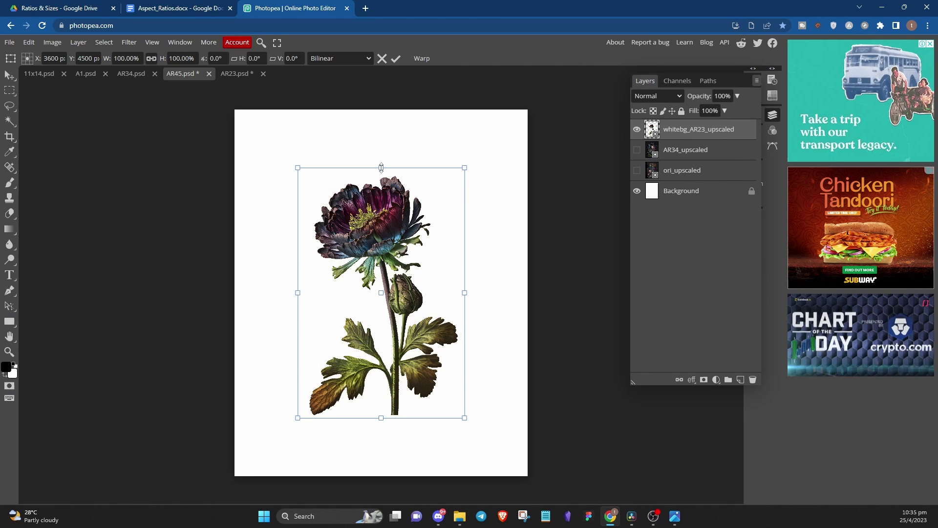
{"action": "left_click_drag", "start_coordinate": [381, 168], "coordinate": [381, 141]}
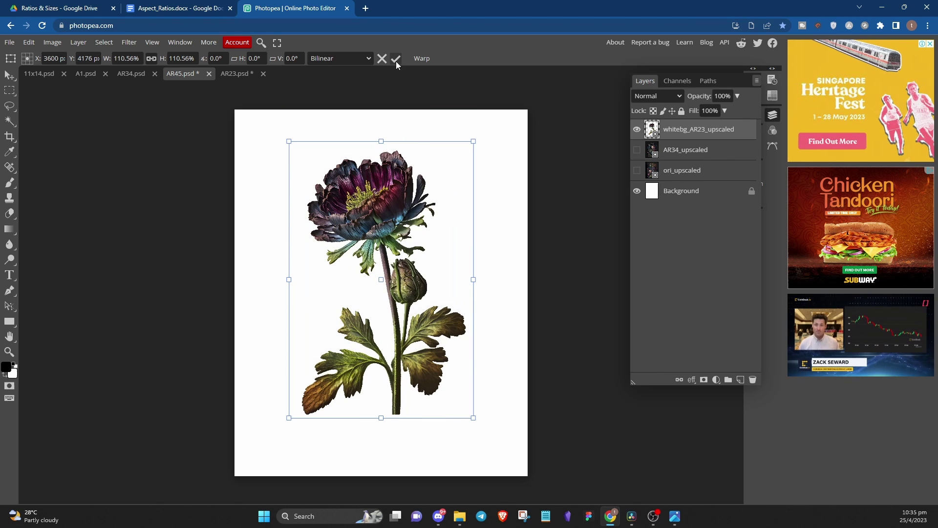
Step: Apply the flower resize, hide the Background, rasterize the layer, and Magic-Erase the white surround
{"action": "key", "text": "Return"}
{"action": "left_click", "coordinate": [637, 190]}
{"action": "right_click", "coordinate": [6, 217]}
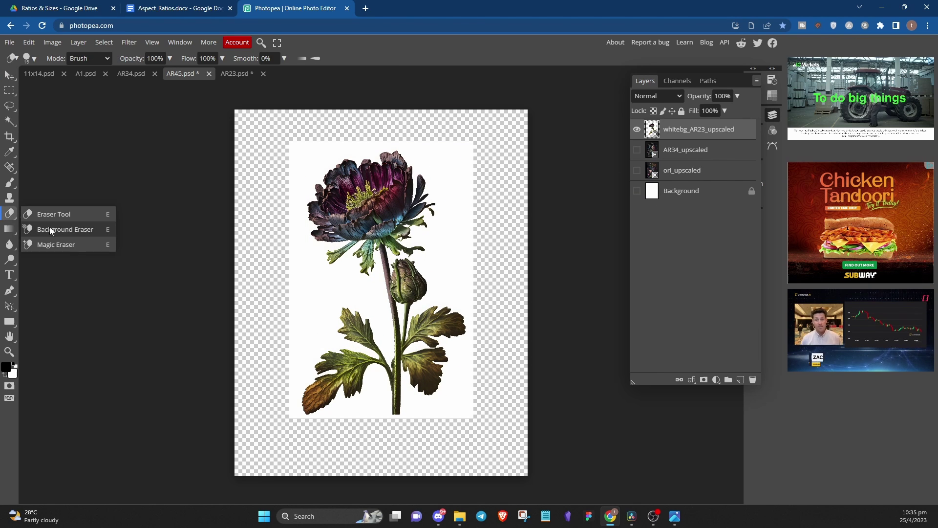
{"action": "left_click", "coordinate": [58, 245]}
{"action": "left_click", "coordinate": [320, 282]}
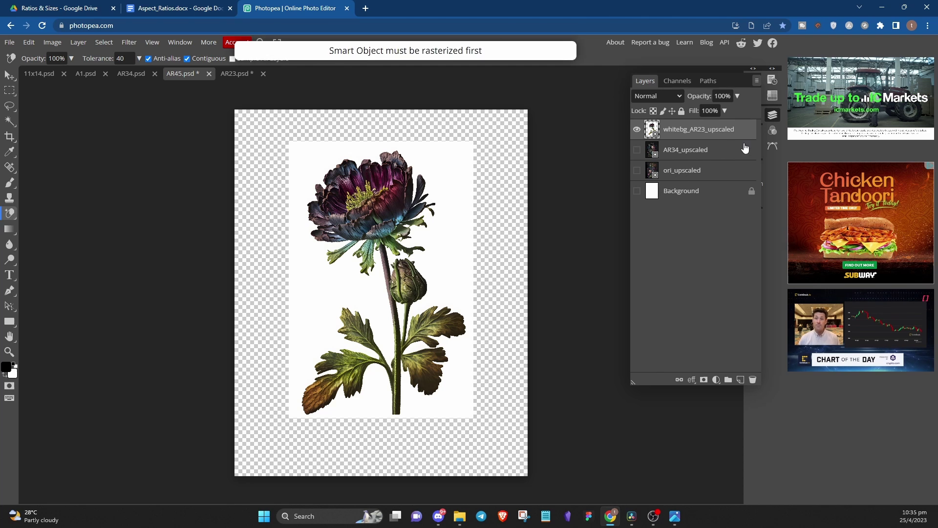
{"action": "right_click", "coordinate": [684, 129]}
{"action": "left_click", "coordinate": [724, 250]}
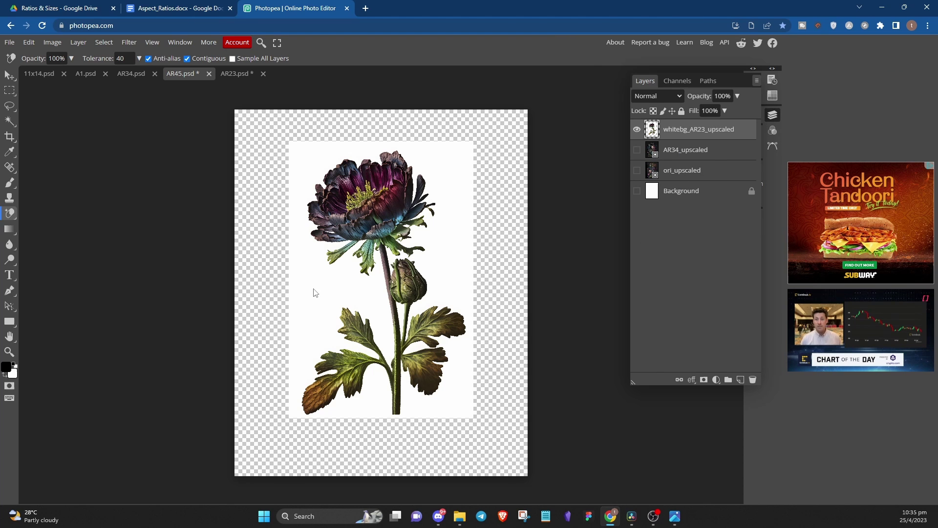
{"action": "left_click", "coordinate": [331, 292]}
Step: With the Background hidden, add a Solid Color fill layer
{"action": "left_click", "coordinate": [637, 190]}
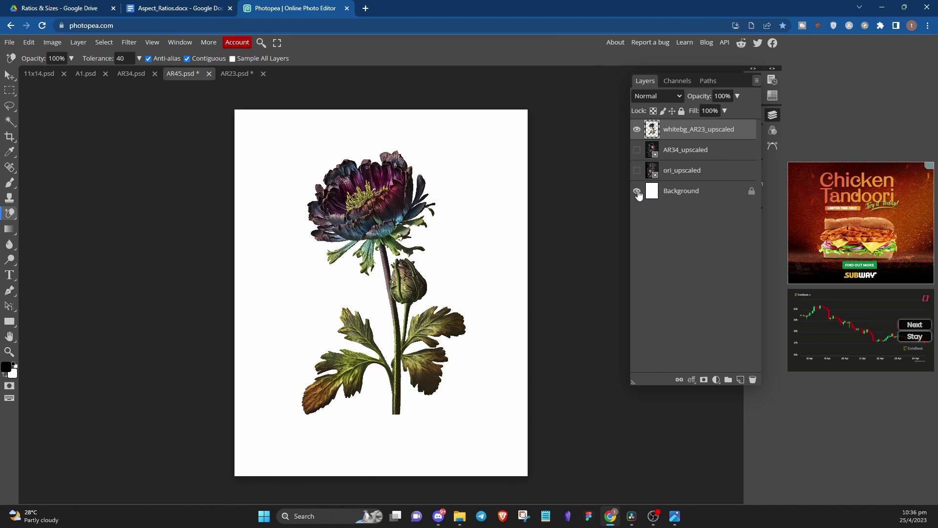
{"action": "left_click", "coordinate": [636, 190]}
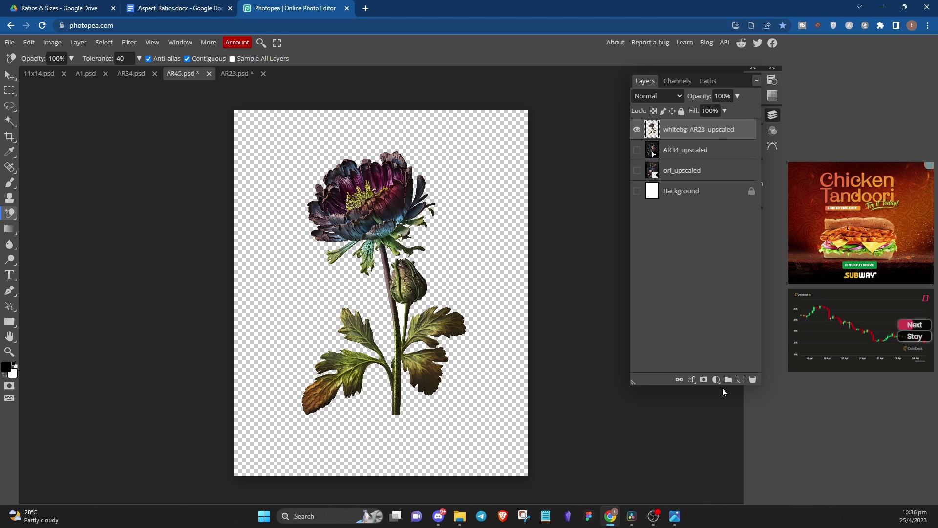
{"action": "left_click", "coordinate": [716, 379]}
{"action": "left_click", "coordinate": [729, 67]}
Step: Put Color Fill 1 beneath the flower and change its colour to hot pink #ff0090
{"action": "left_click_drag", "start_coordinate": [165, 141], "coordinate": [200, 130]}
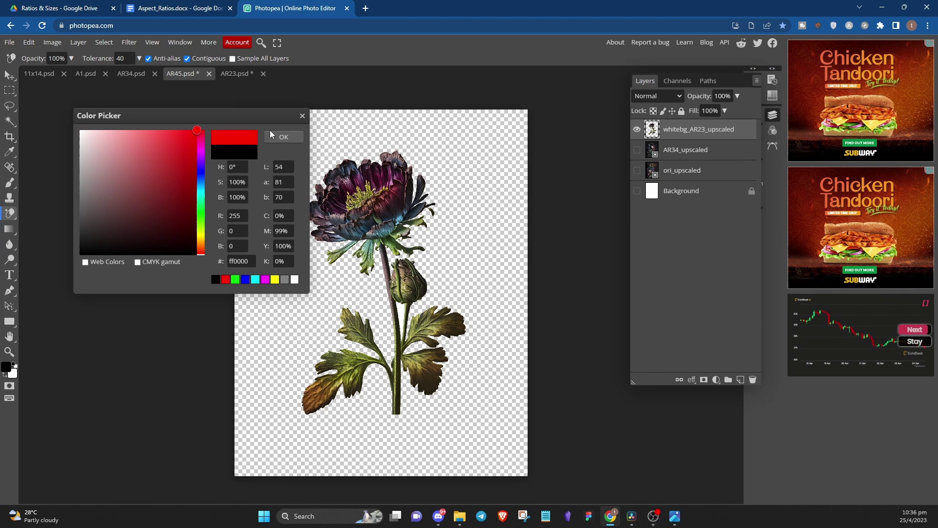
{"action": "left_click", "coordinate": [284, 137]}
{"action": "left_click_drag", "start_coordinate": [700, 155], "coordinate": [699, 157]}
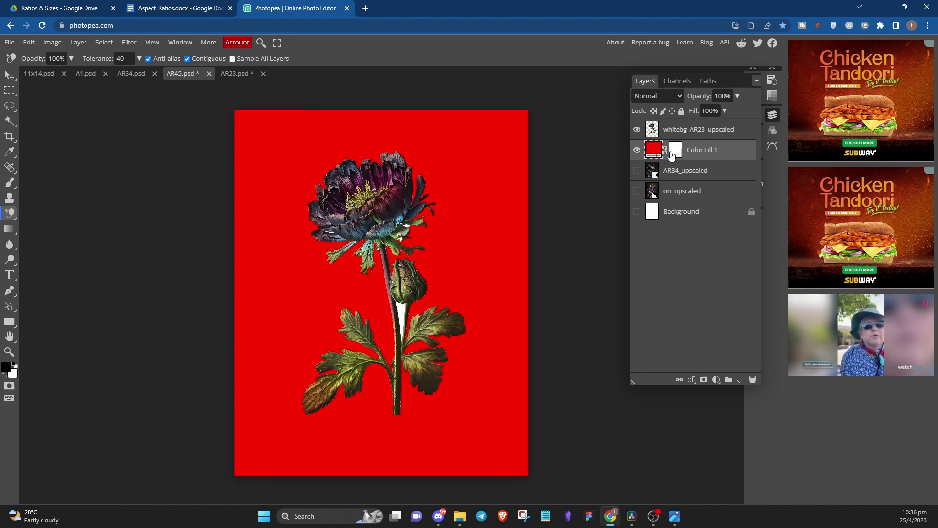
{"action": "double_click", "coordinate": [672, 154]}
{"action": "left_click_drag", "start_coordinate": [201, 168], "coordinate": [201, 141]}
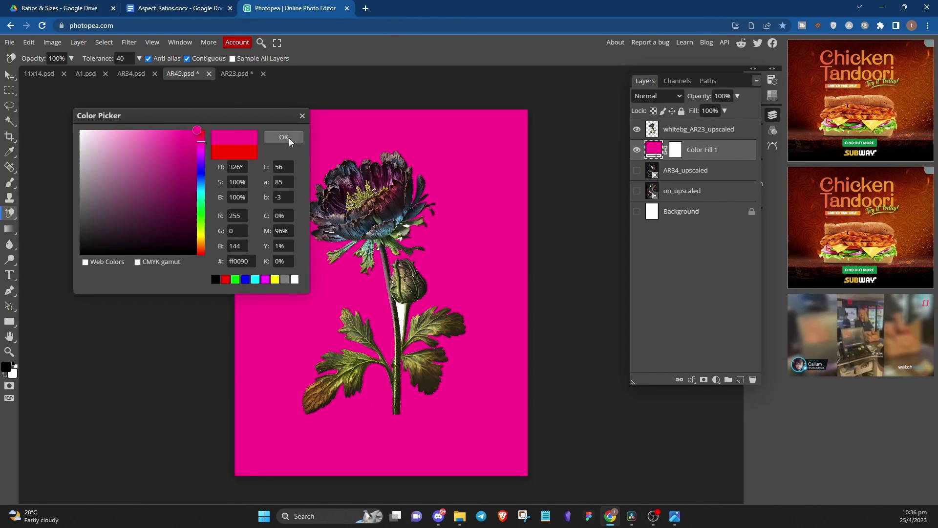
{"action": "left_click", "coordinate": [284, 138]}
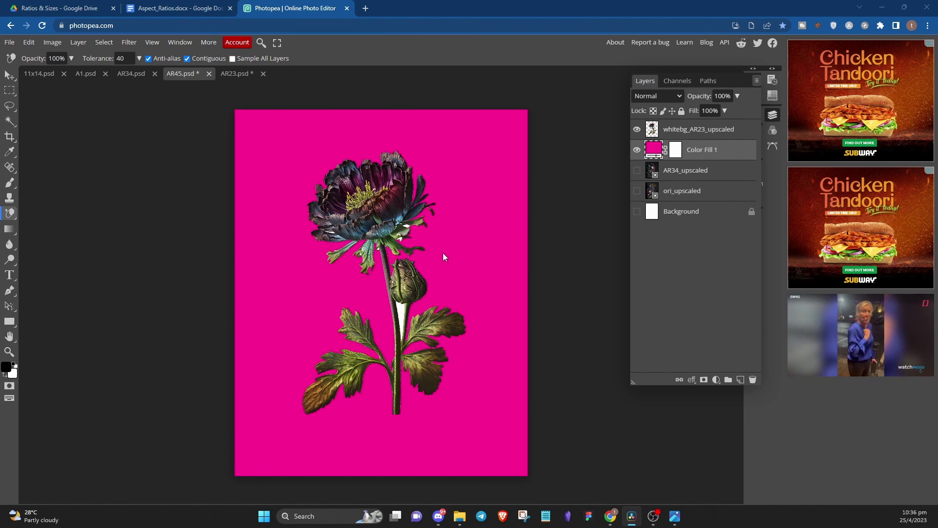
{"action": "left_click", "coordinate": [698, 129]}
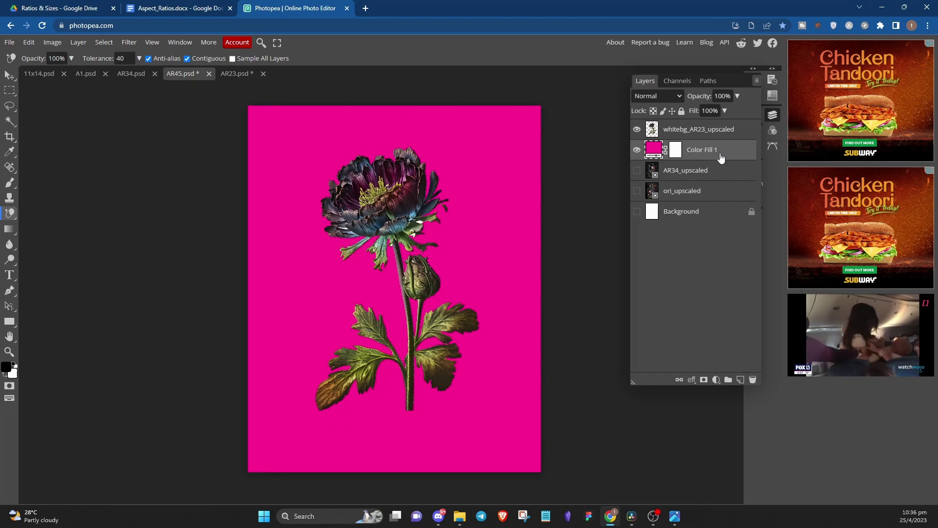
Step: Enlarge the flower in AR45 to about 117% and nudge it down and left
{"action": "key", "text": "ctrl+t"}
{"action": "left_click_drag", "start_coordinate": [479, 146], "coordinate": [506, 106]}
{"action": "left_click_drag", "start_coordinate": [435, 236], "coordinate": [423, 249]}
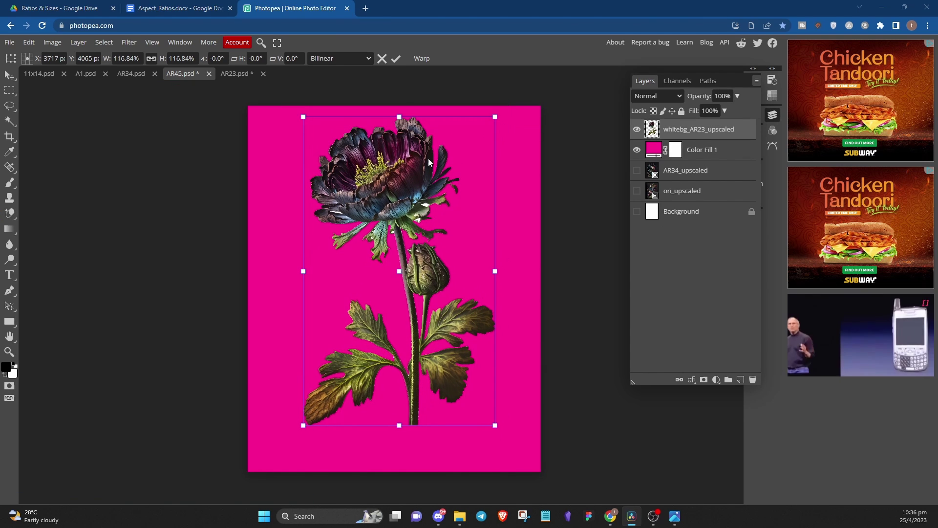
Step: Shrink and reposition the flower to fit the AR23 canvas, then copy it into AR34
{"action": "left_click", "coordinate": [236, 73]}
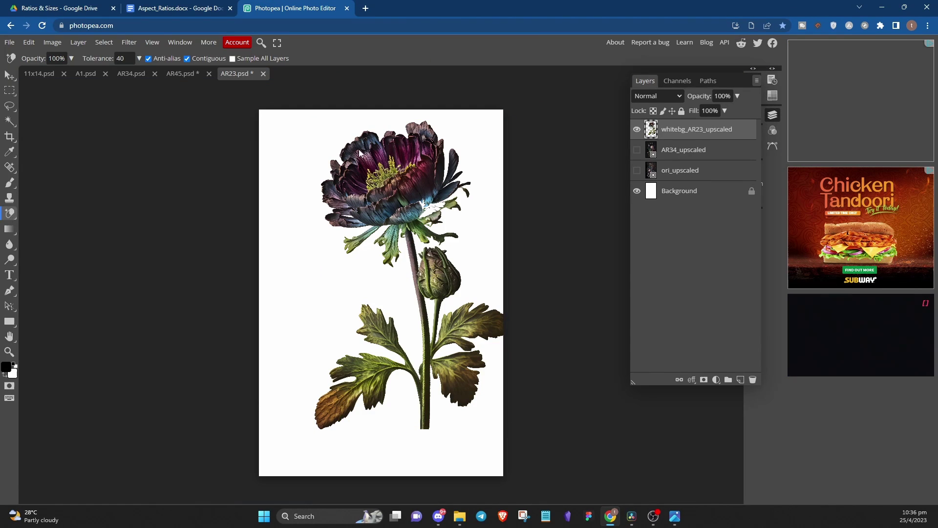
{"action": "key", "text": "ctrl+t"}
{"action": "left_click_drag", "start_coordinate": [502, 118], "coordinate": [430, 156]}
{"action": "left_click_drag", "start_coordinate": [386, 215], "coordinate": [392, 256]}
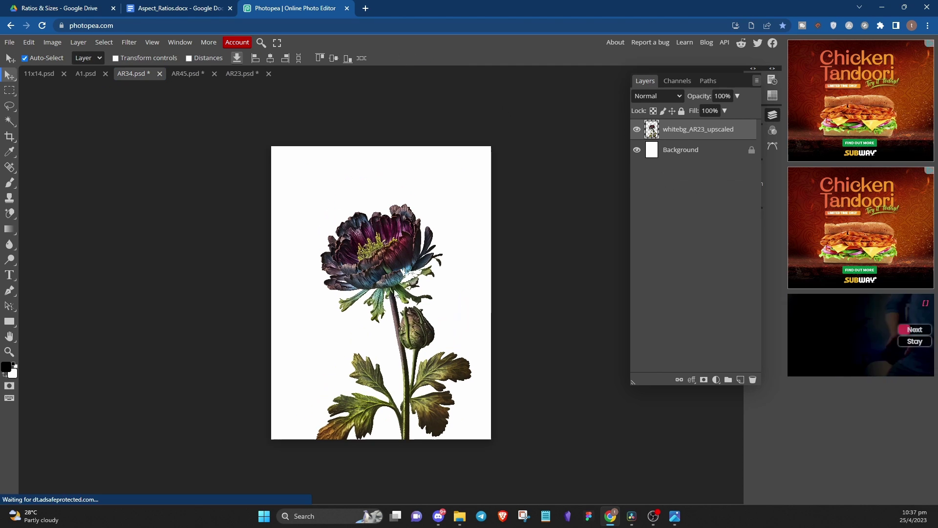
{"action": "left_click_drag", "start_coordinate": [391, 254], "coordinate": [397, 264]}
Step: In A1, enlarge the placed flower, move it down, and apply the size
{"action": "left_click", "coordinate": [86, 74]}
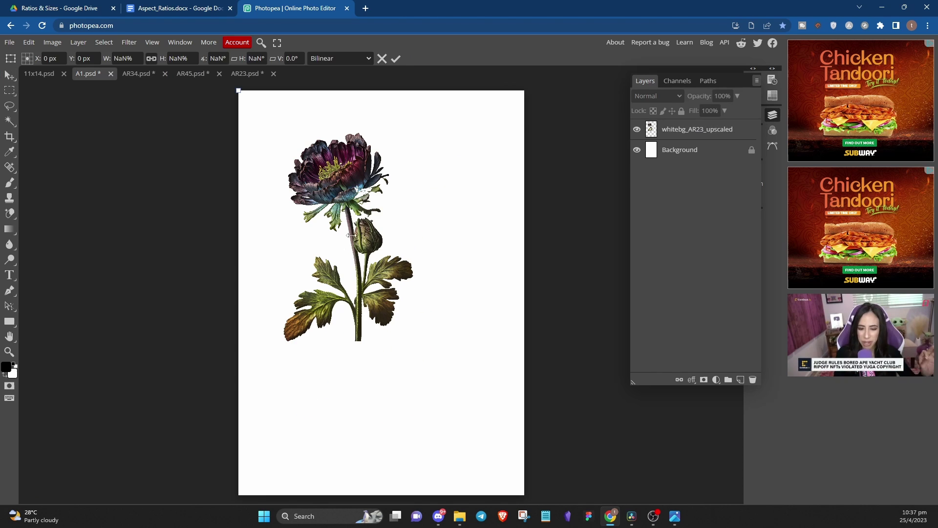
{"action": "left_click", "coordinate": [697, 129]}
{"action": "key", "text": "ctrl+t"}
{"action": "left_click_drag", "start_coordinate": [392, 150], "coordinate": [387, 216]}
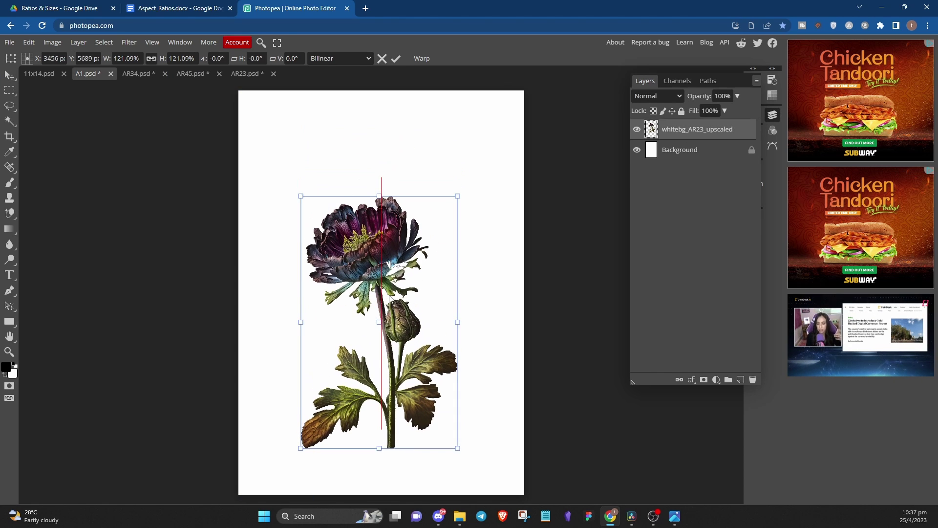
{"action": "left_click", "coordinate": [396, 58]}
Step: In 11x14, shrink the flower to fit the canvas and apply it
{"action": "left_click", "coordinate": [39, 73]}
{"action": "key", "text": "ctrl+t"}
{"action": "left_click_drag", "start_coordinate": [401, 140], "coordinate": [393, 158]}
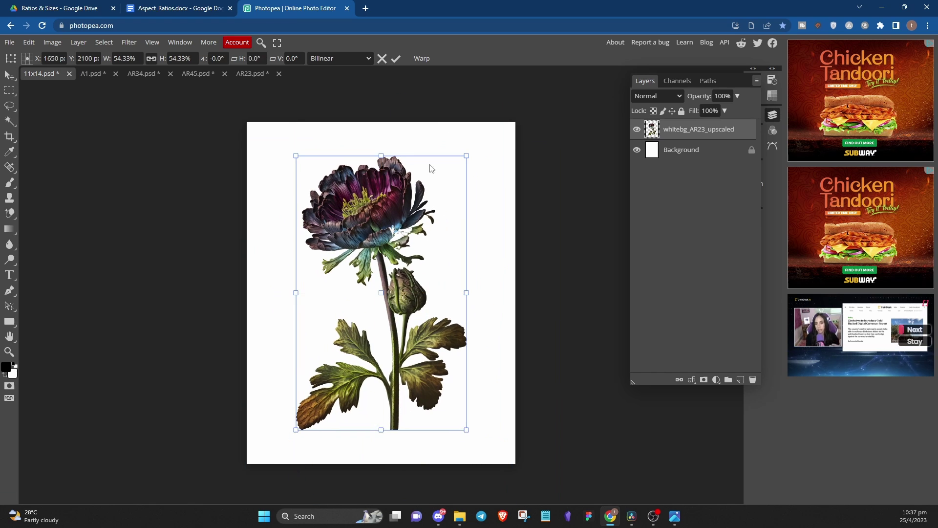
{"action": "left_click", "coordinate": [396, 58]}
{"action": "left_click", "coordinate": [251, 73]}
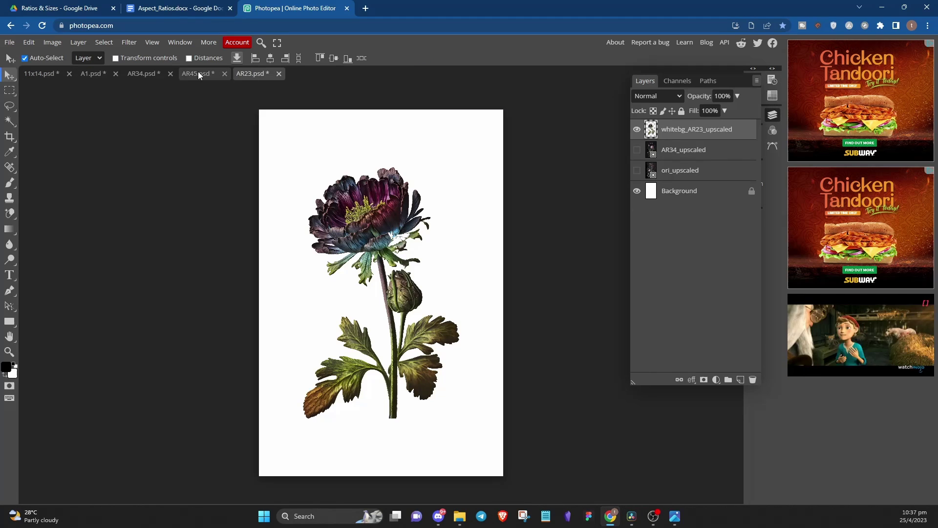